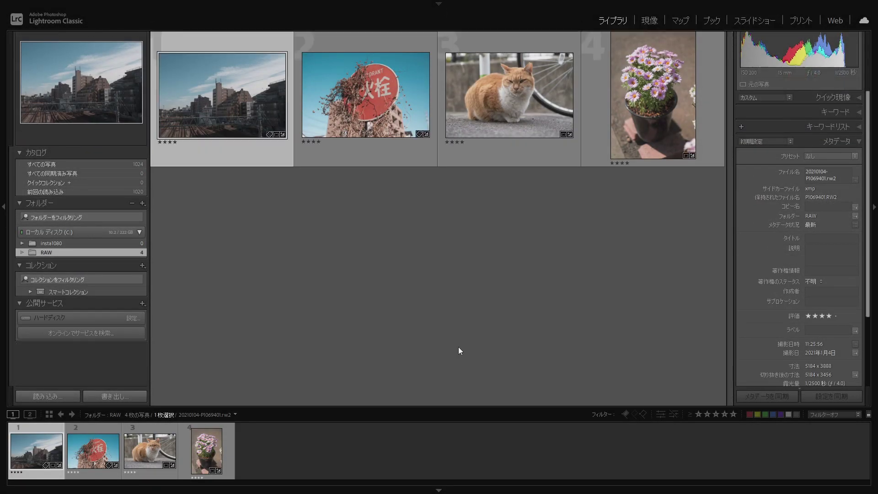
- Show the first photo, city buildings above railway tracks, large in Loupe view with the filter bar hidden
click(488, 269)
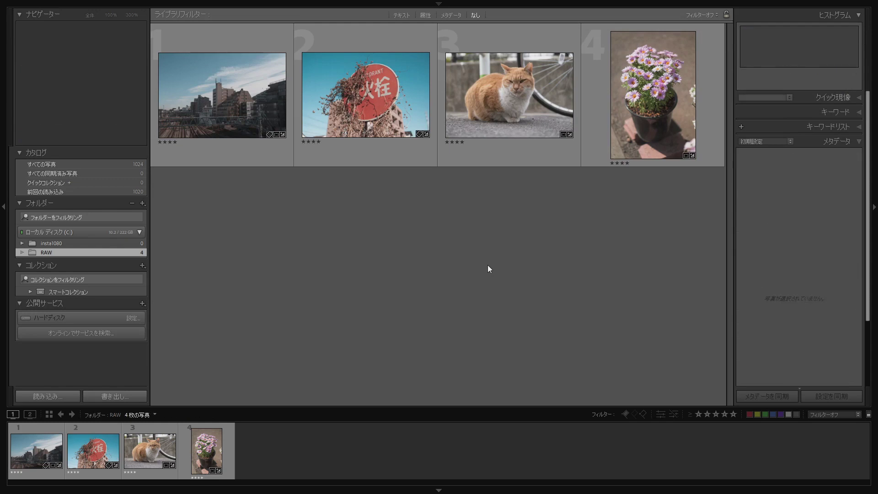
key(backslash)
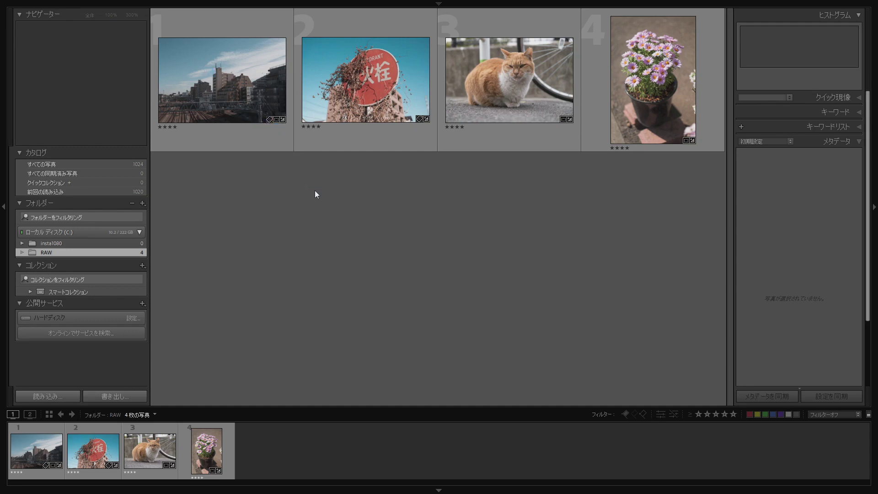
key(e)
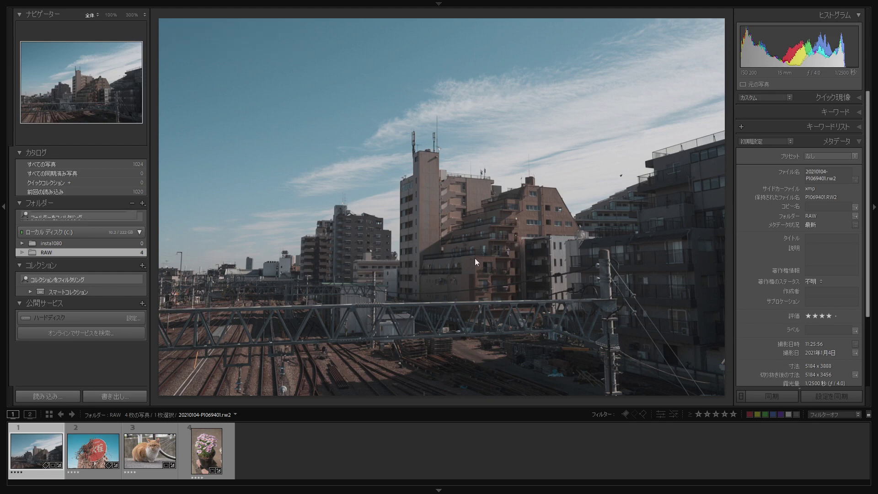
- Reset the city photo's develop settings, crop it to 2 x 3 / 4 x 6, and check it at 100%
key(d)
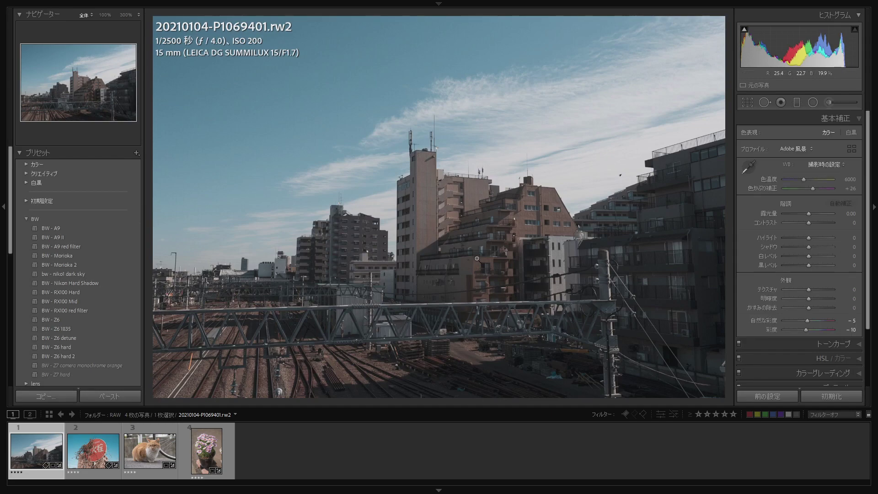
key(ctrl+shift+r)
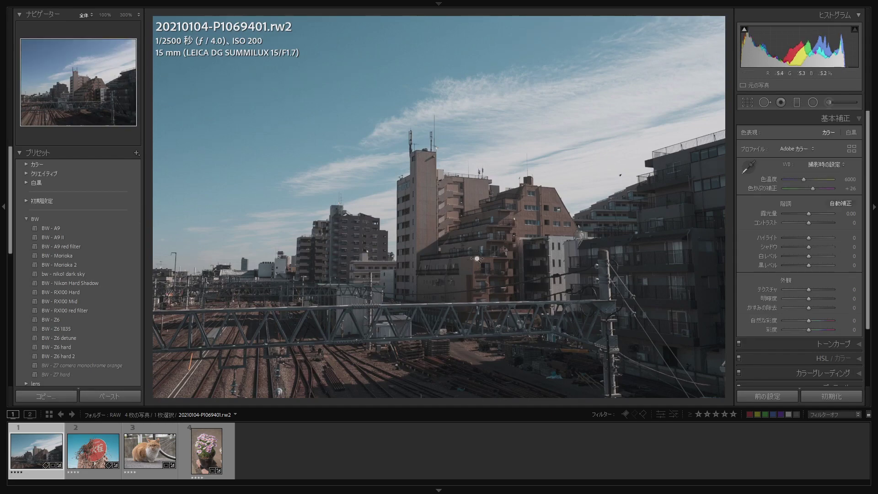
key(r)
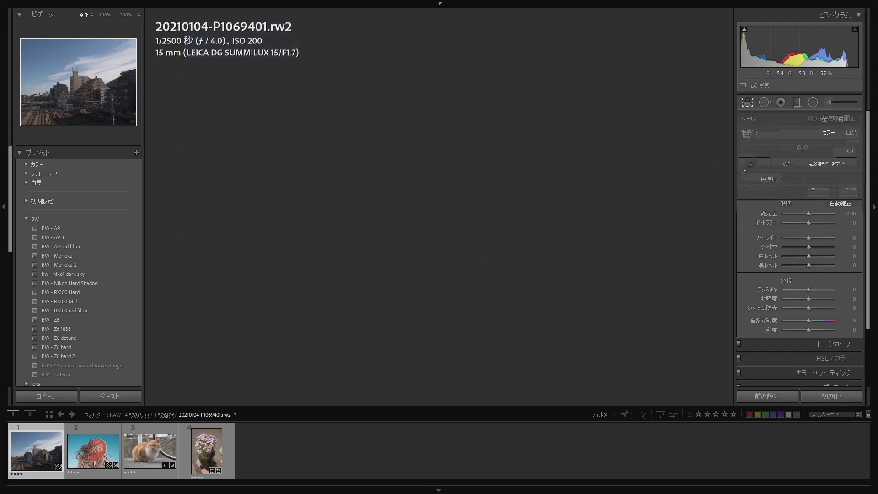
click(827, 135)
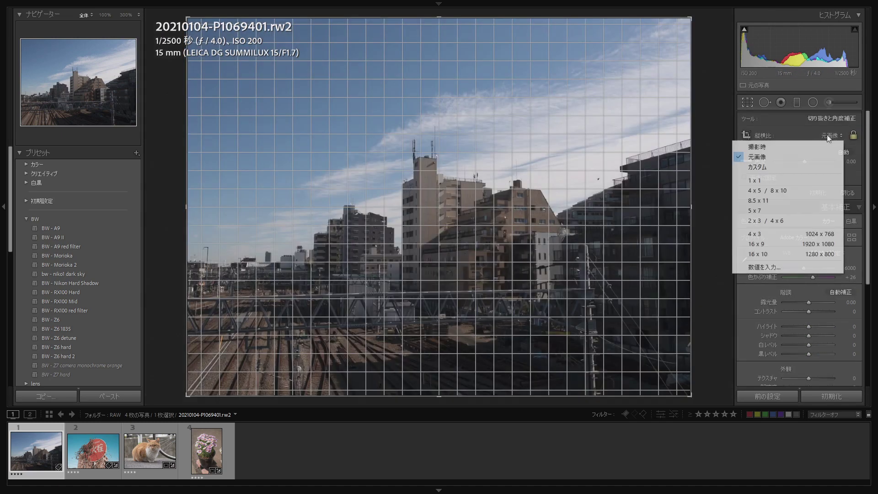
click(806, 220)
key(r)
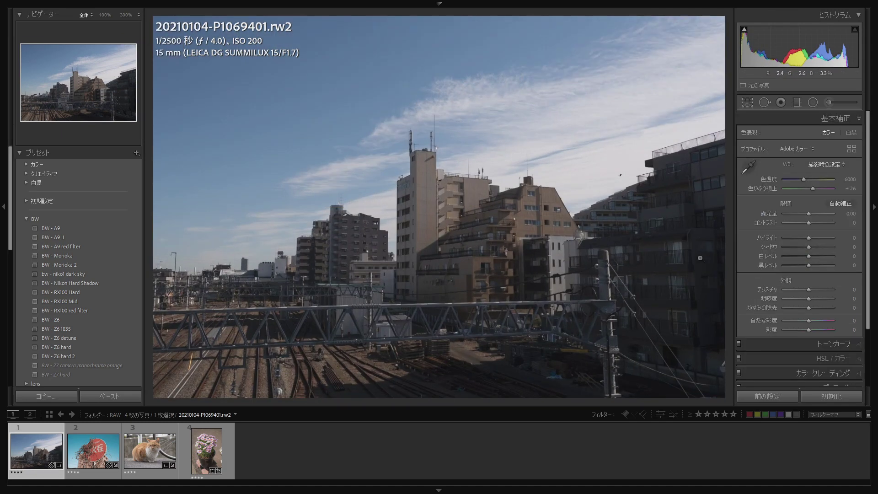
key(z)
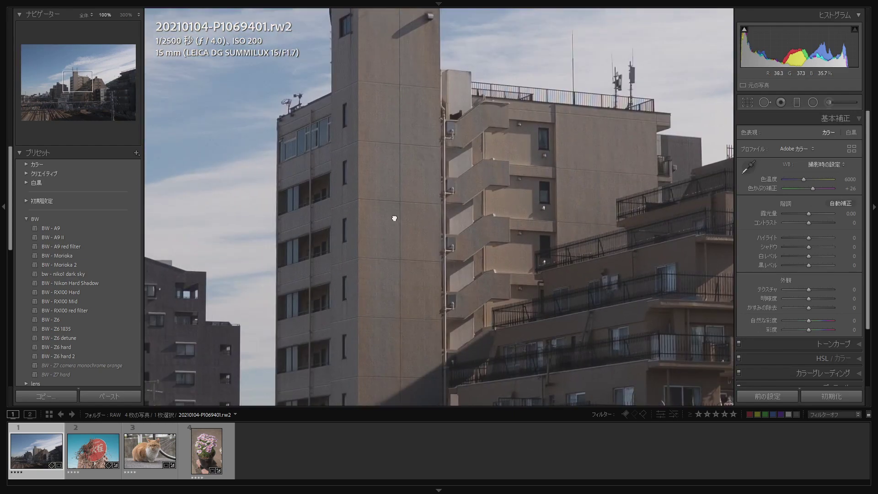
key(z)
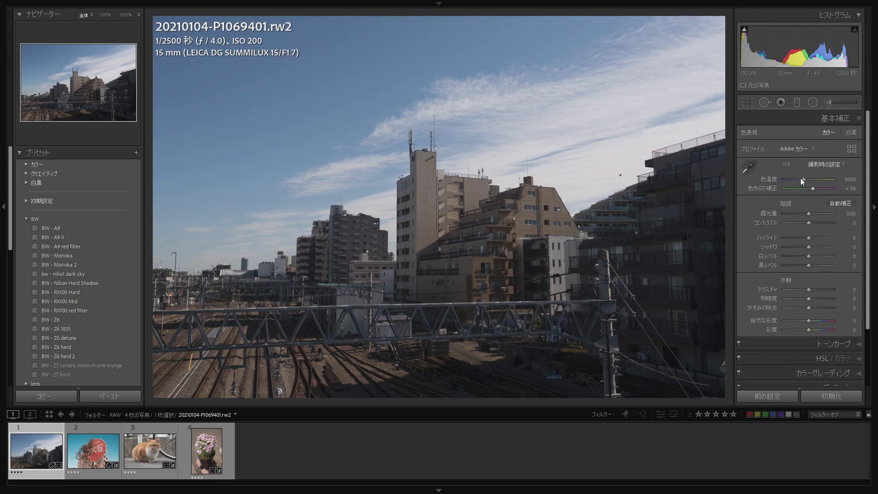
scroll(804, 181, down, 2)
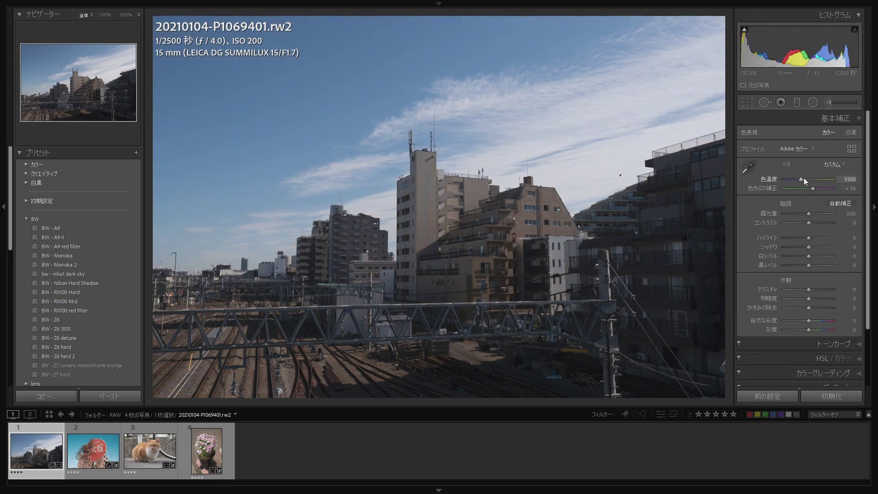
scroll(803, 177, up, 2)
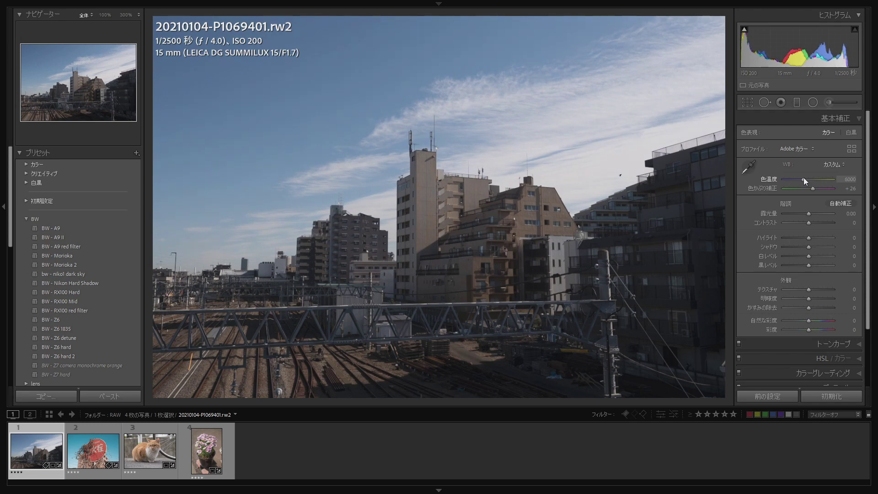
scroll(812, 188, down, 2)
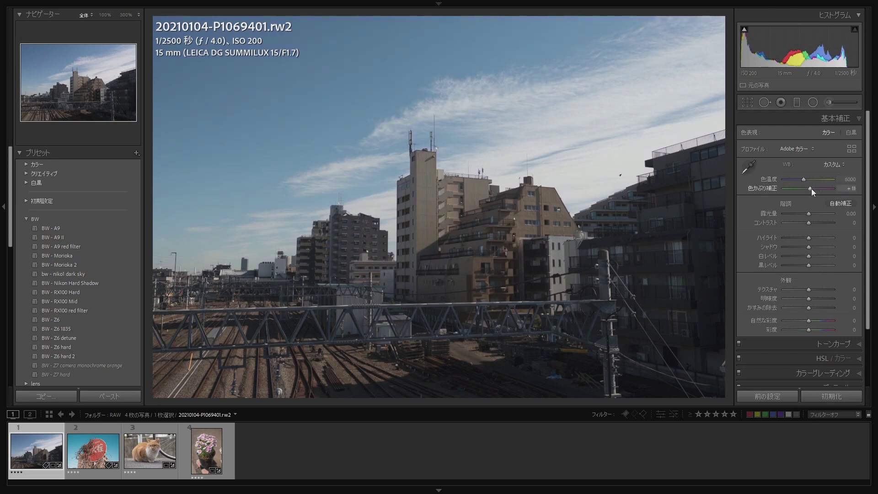
scroll(812, 189, up, 1)
scroll(811, 188, up, 1)
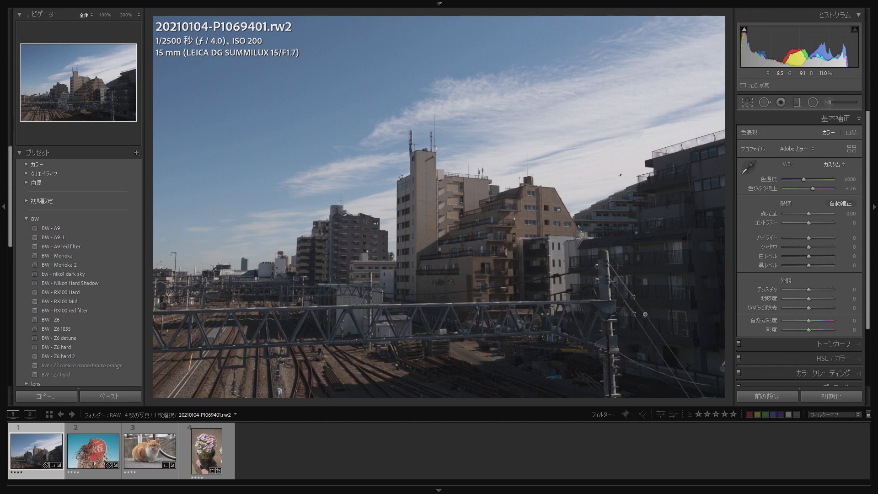
scroll(826, 271, down, 5)
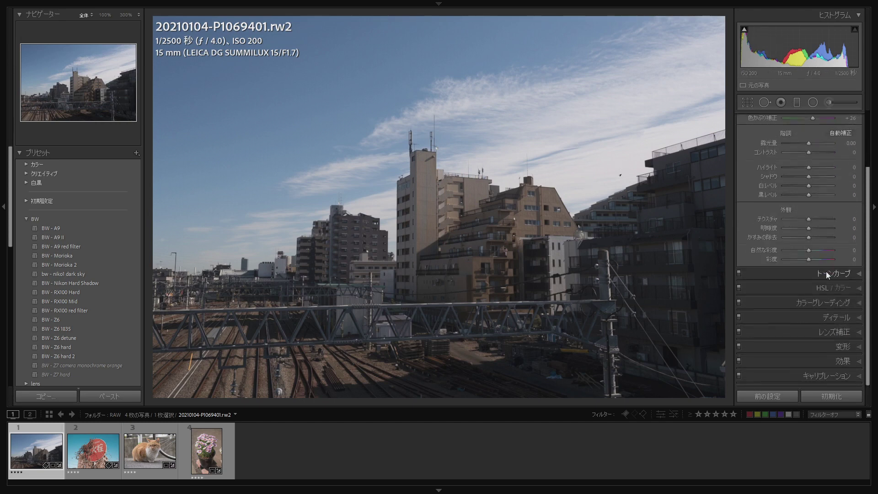
- Tint the city photo's shadows blue in Color Grading at hue 218, saturation 59
click(812, 303)
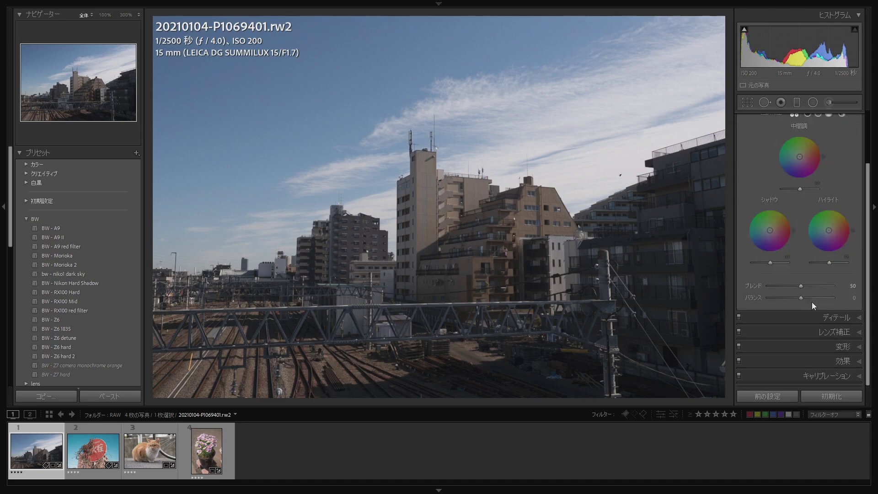
scroll(871, 250, up, 1)
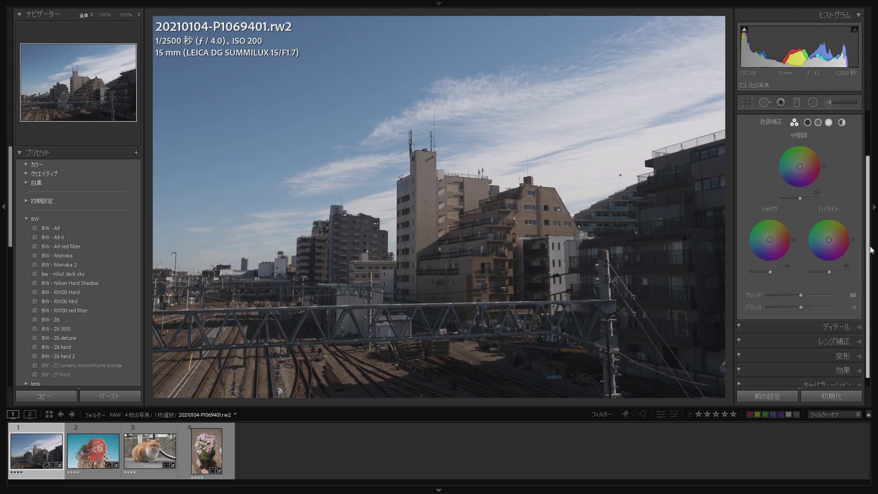
scroll(871, 250, up, 2)
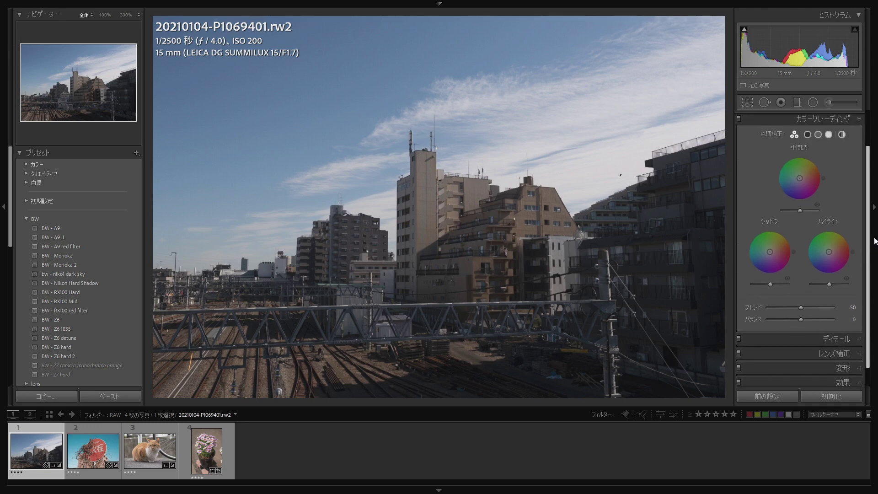
mouse_move(770, 240)
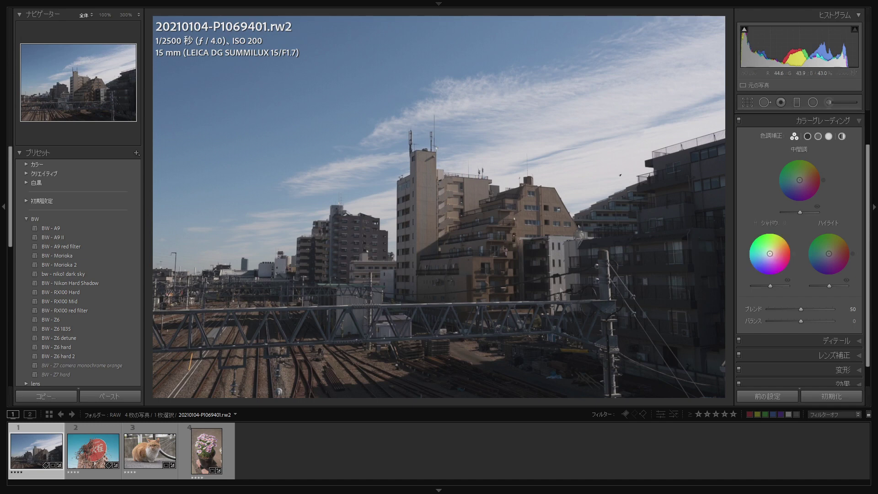
drag(771, 259, 761, 260)
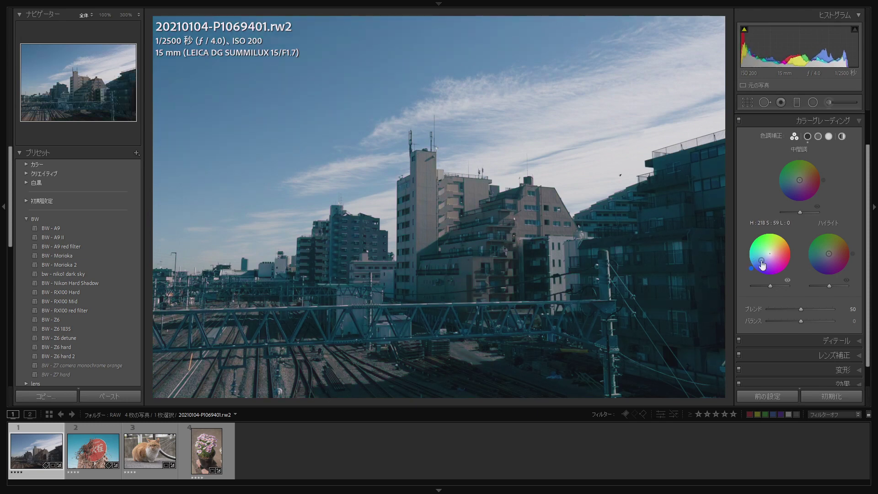
click(807, 136)
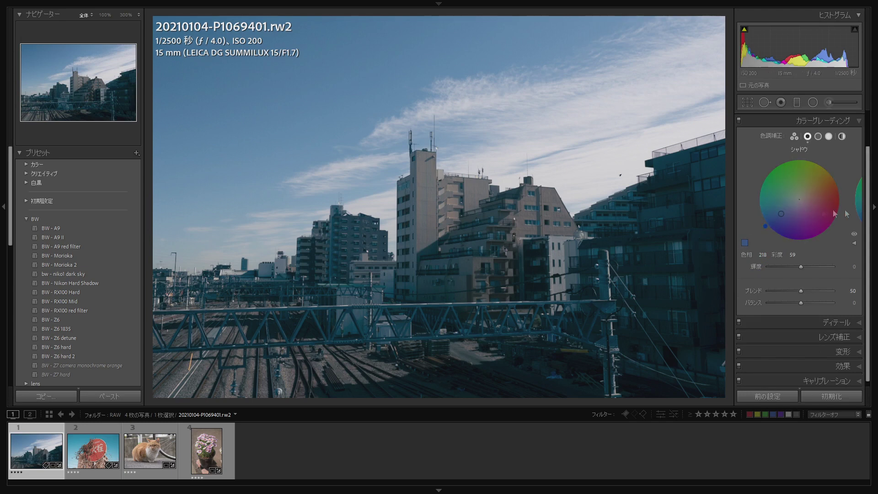
- Adjust the shadow tint to hue 213, saturation 41, and set shadow luminance to +100
drag(781, 214, 790, 207)
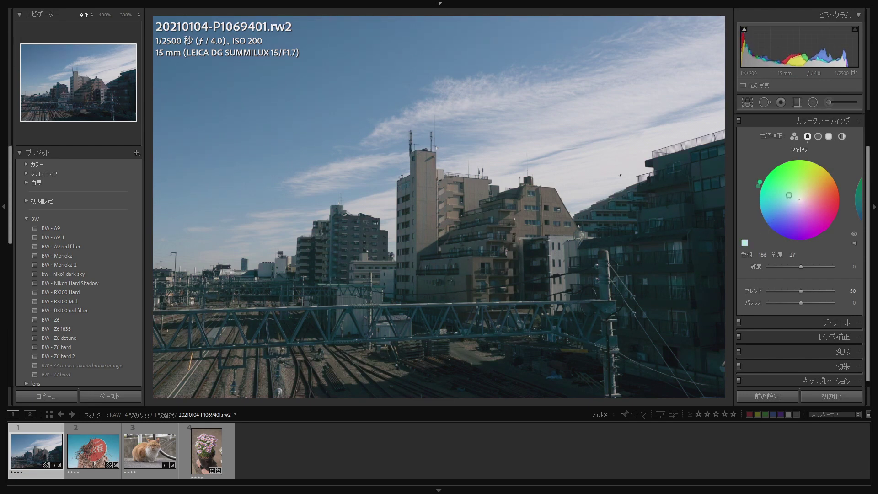
mouse_move(790, 207)
mouse_down()
mouse_move(769, 219)
mouse_move(792, 204)
mouse_up()
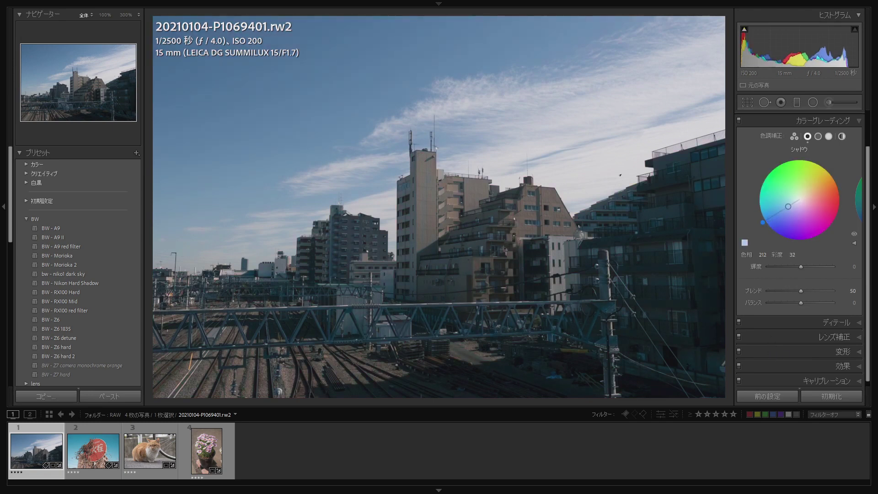
mouse_move(792, 204)
mouse_down()
mouse_move(770, 232)
mouse_move(763, 224)
mouse_up()
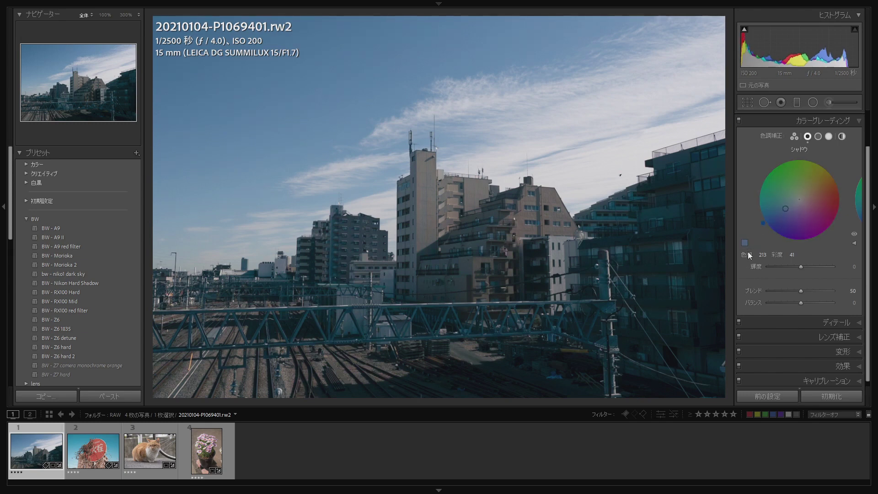
mouse_move(801, 267)
mouse_down()
mouse_move(785, 268)
mouse_move(857, 273)
mouse_up()
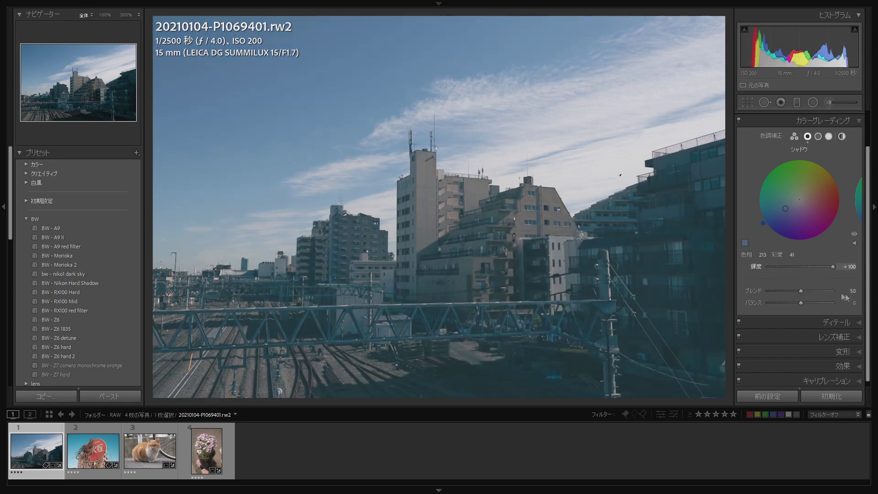
- After trying several shadow luminance values, reset it to 0, keep blend at 50, and set balance to +70
drag(778, 267, 758, 280)
click(810, 267)
double_click(810, 267)
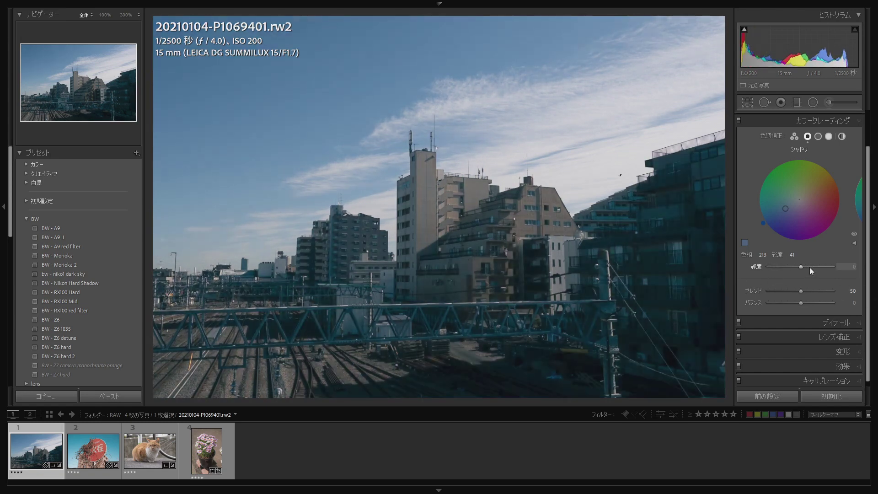
drag(800, 266, 720, 267)
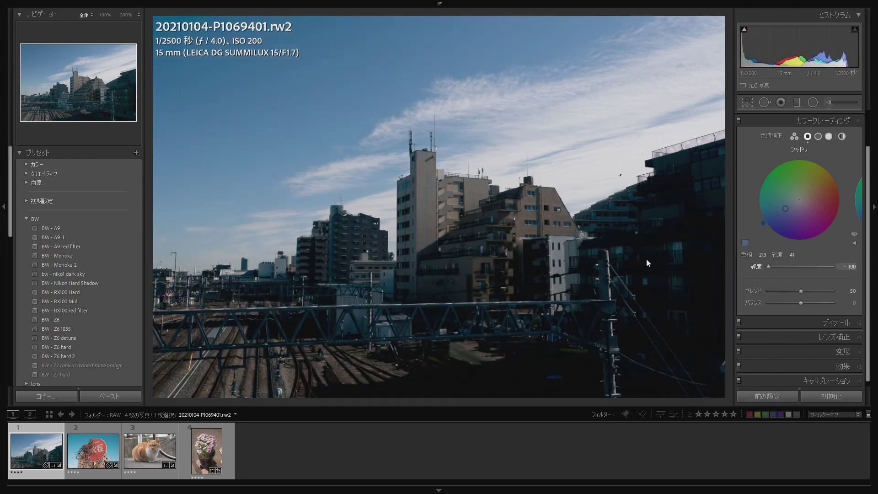
drag(720, 267, 781, 267)
double_click(789, 266)
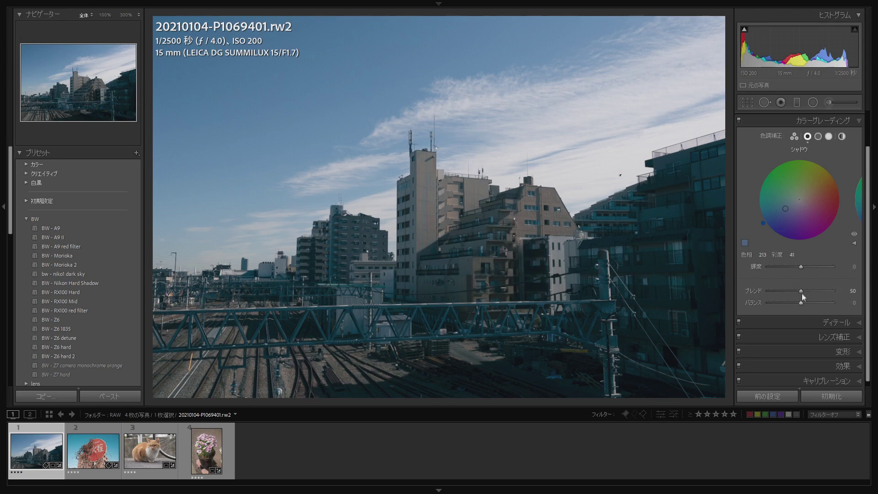
mouse_move(801, 293)
mouse_down()
mouse_move(758, 290)
mouse_move(800, 291)
mouse_up()
mouse_move(801, 303)
mouse_down()
mouse_move(775, 304)
mouse_move(840, 311)
mouse_move(821, 310)
mouse_up()
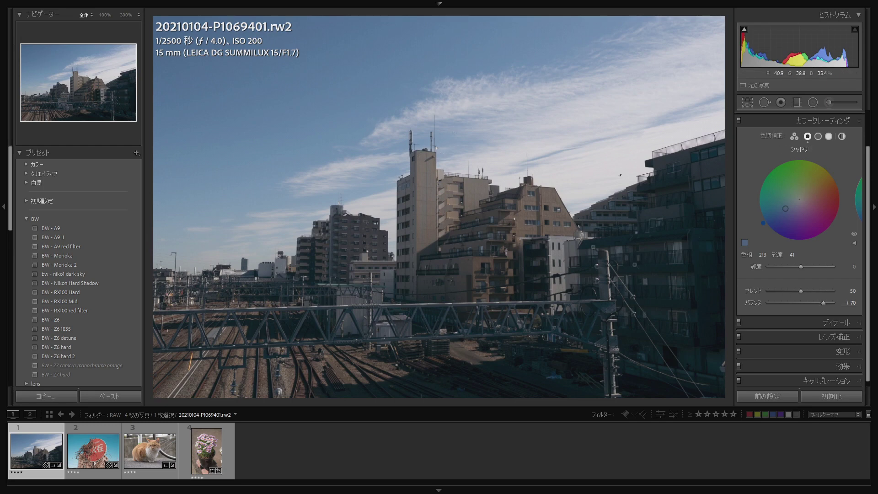
- Try colour grading balance values ranging from -100 to +76
mouse_move(823, 302)
mouse_down()
mouse_move(749, 303)
mouse_move(793, 305)
mouse_up()
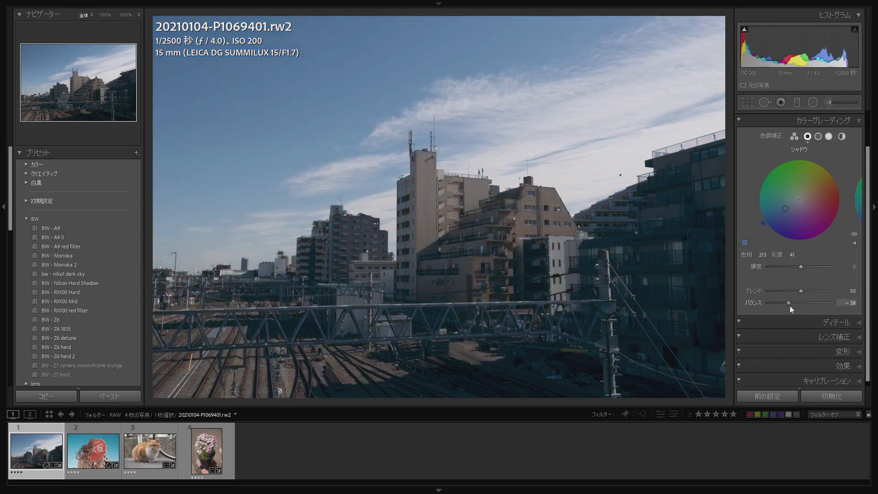
mouse_move(794, 309)
mouse_down()
mouse_move(825, 304)
mouse_move(794, 308)
mouse_up()
drag(807, 307, 824, 309)
drag(814, 306, 768, 303)
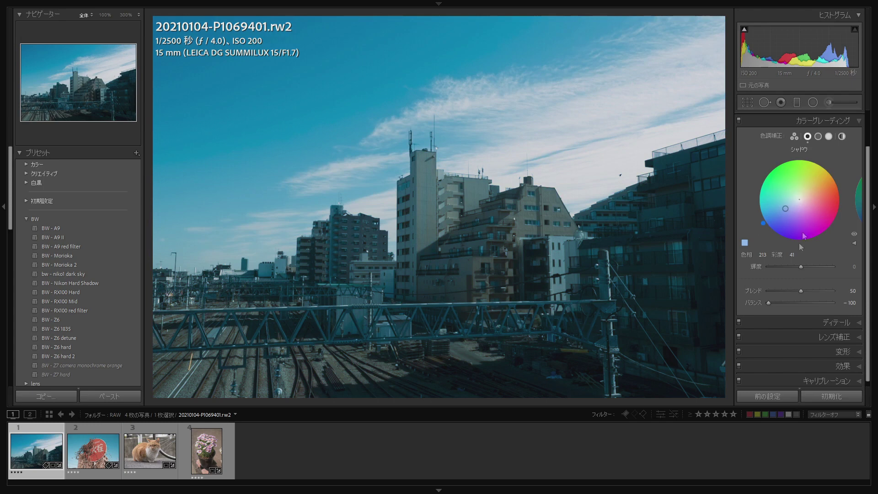
drag(769, 303, 831, 306)
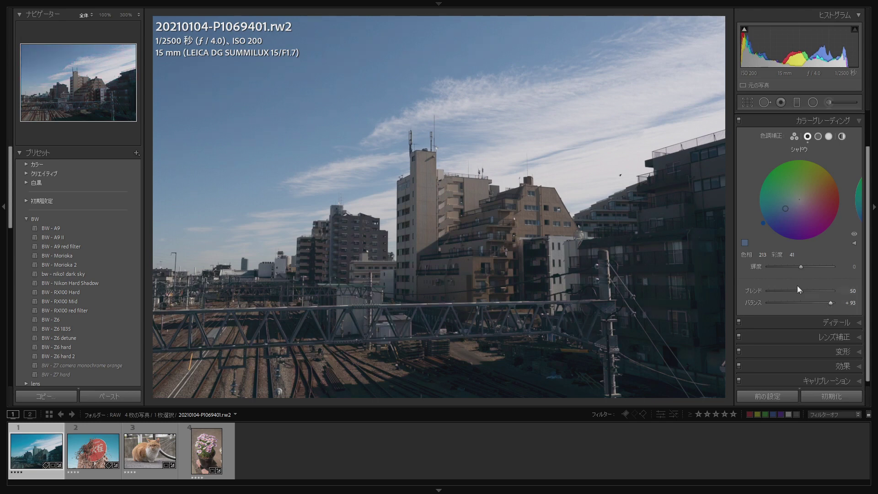
- Set shadow luminance to +100, balance to +80, blend to 50, then disable and collapse Color Grading
click(801, 267)
drag(801, 267, 836, 267)
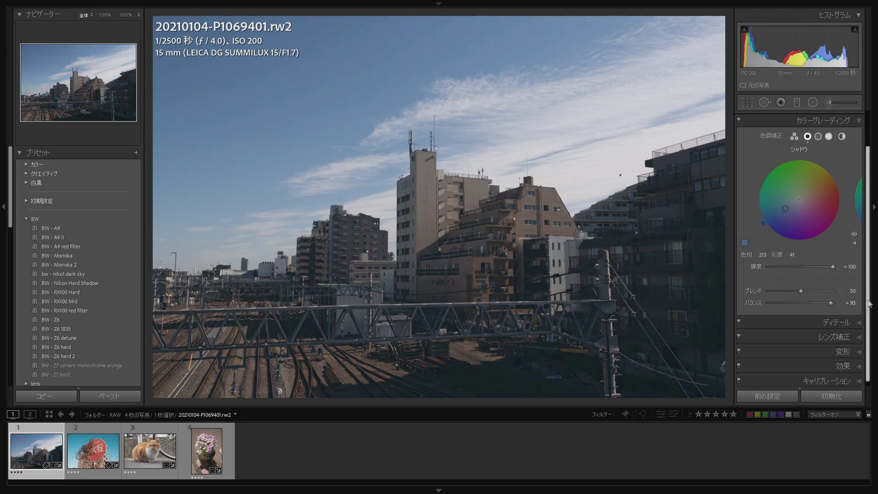
drag(830, 303, 844, 308)
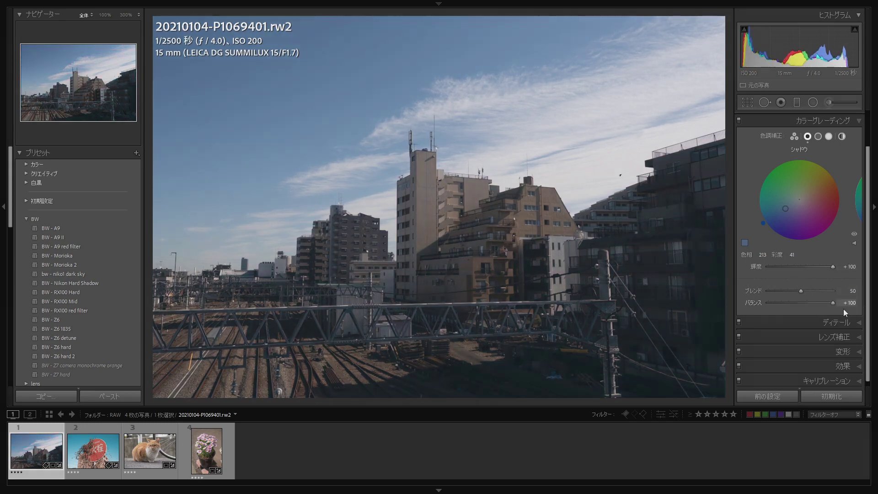
click(825, 308)
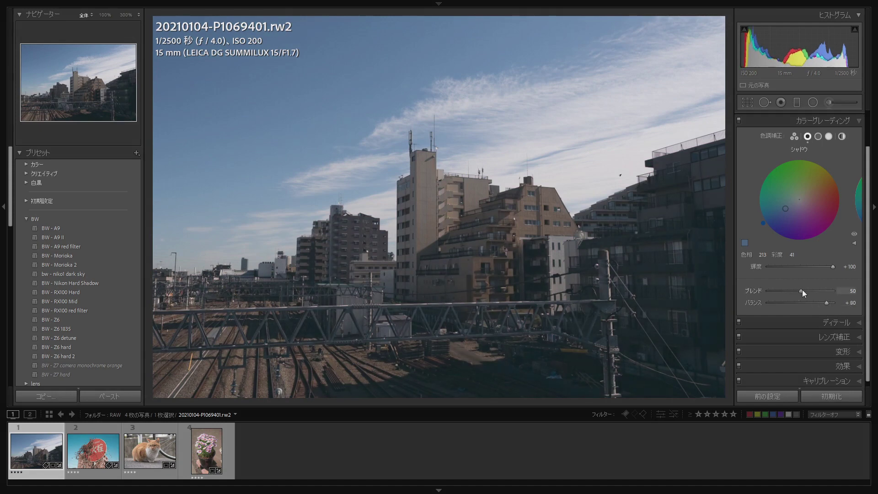
mouse_move(800, 290)
mouse_down()
mouse_move(755, 290)
mouse_move(809, 291)
mouse_up()
double_click(809, 290)
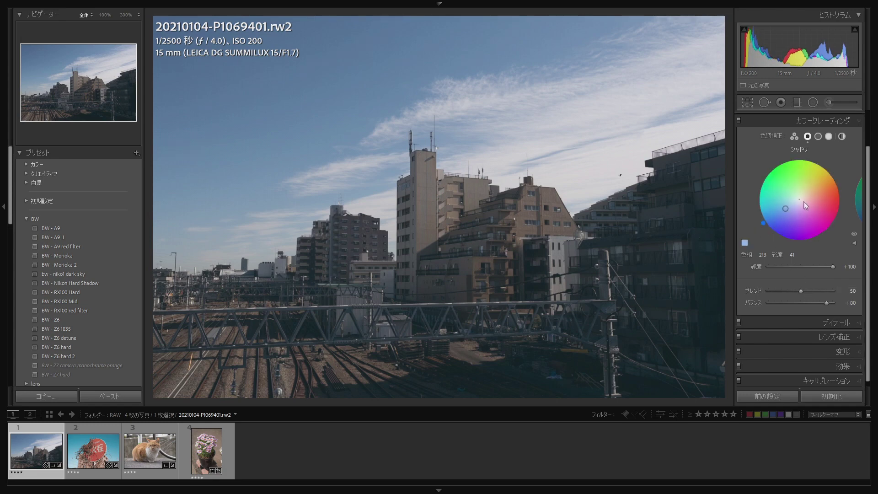
click(739, 119)
click(787, 120)
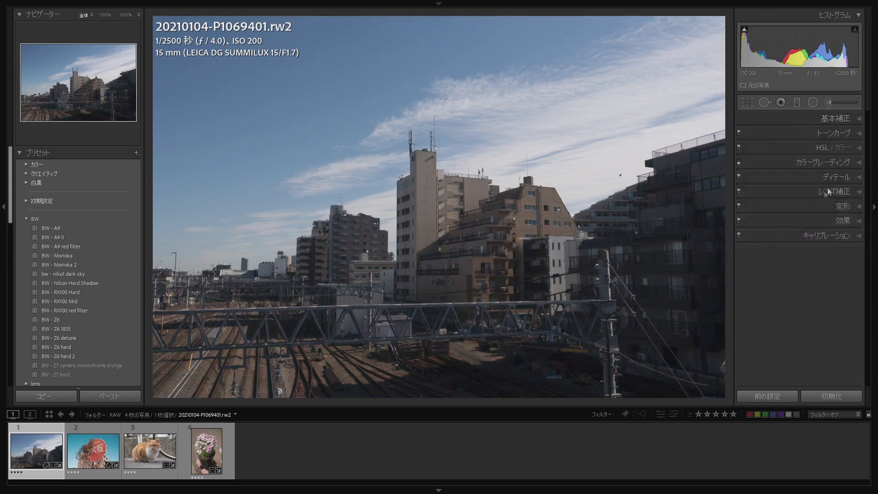
- Drag a graduated filter with exposure 0.50 in from the city photo's left edge
click(796, 102)
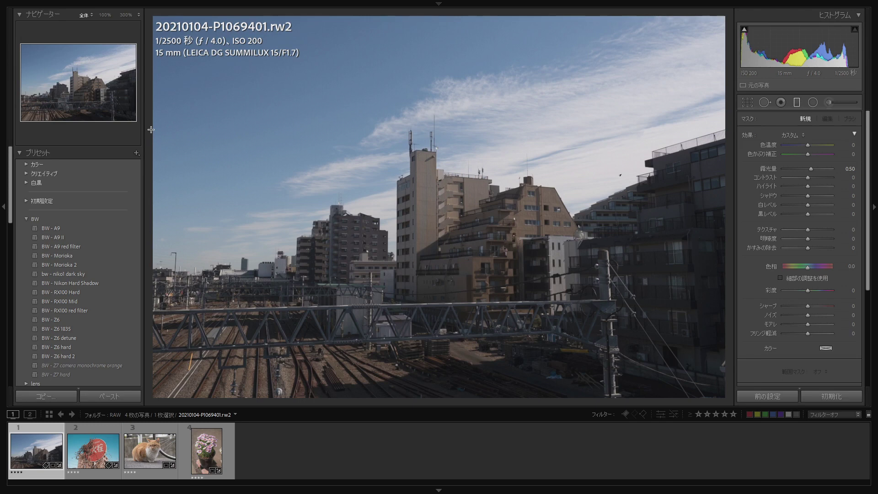
drag(151, 129, 144, 130)
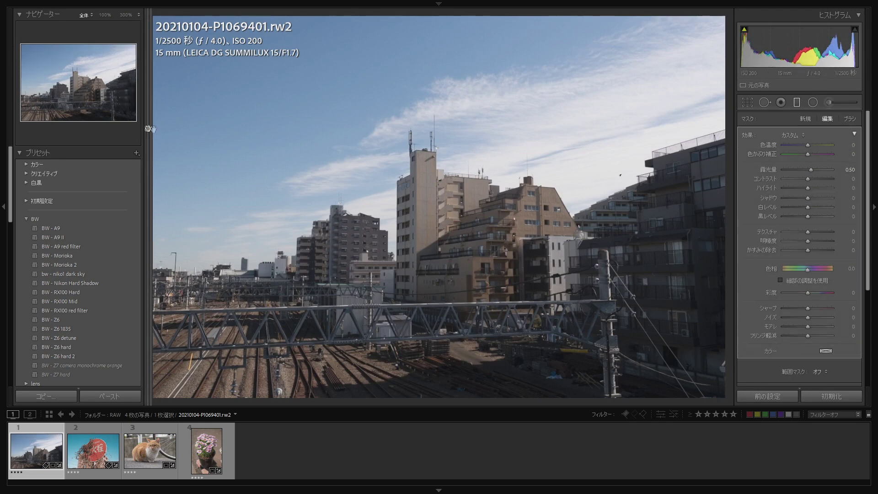
drag(148, 128, 83, 134)
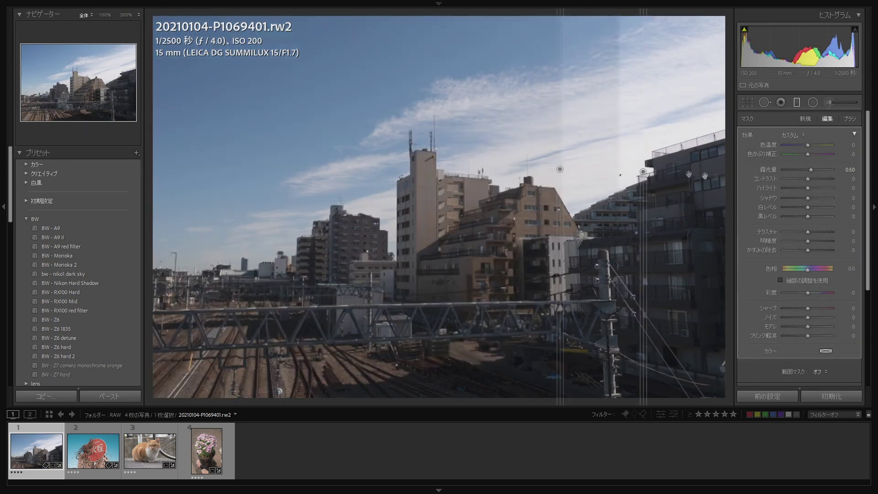
- Test the graduated filter's exposure up to 4.00, then reset it to 0.00
drag(83, 134, 55, 142)
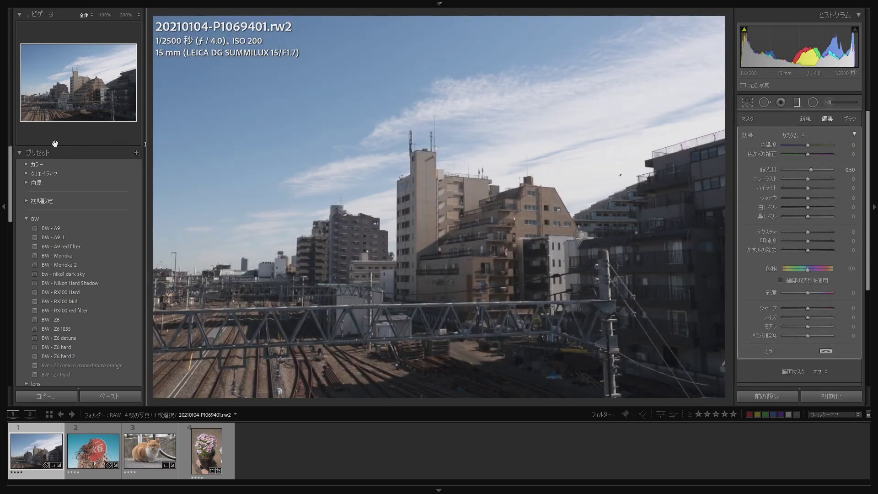
double_click(814, 170)
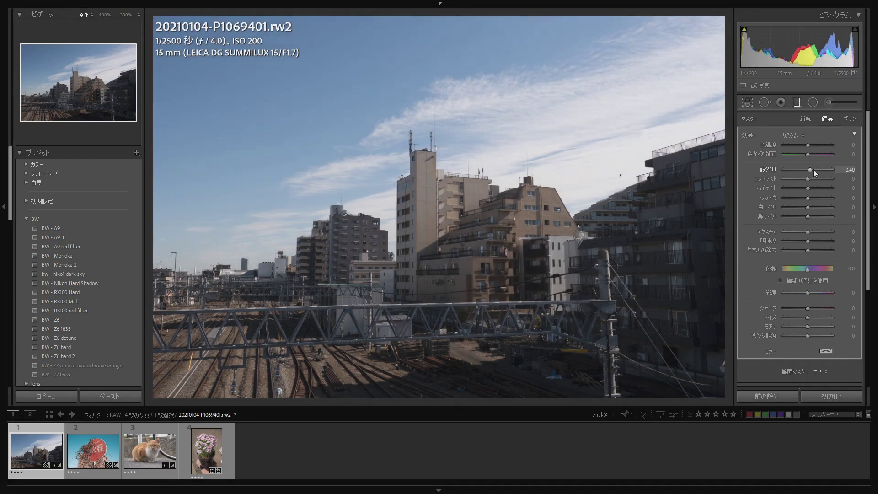
scroll(813, 170, up, 3)
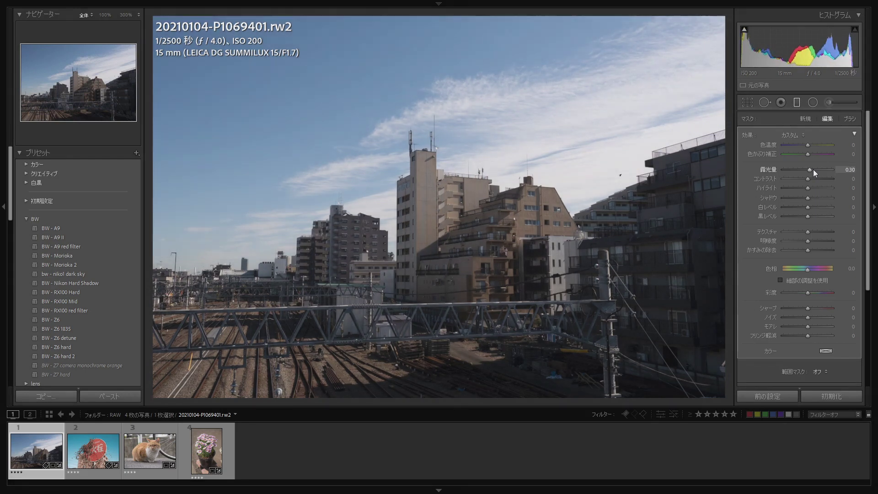
drag(810, 171, 872, 178)
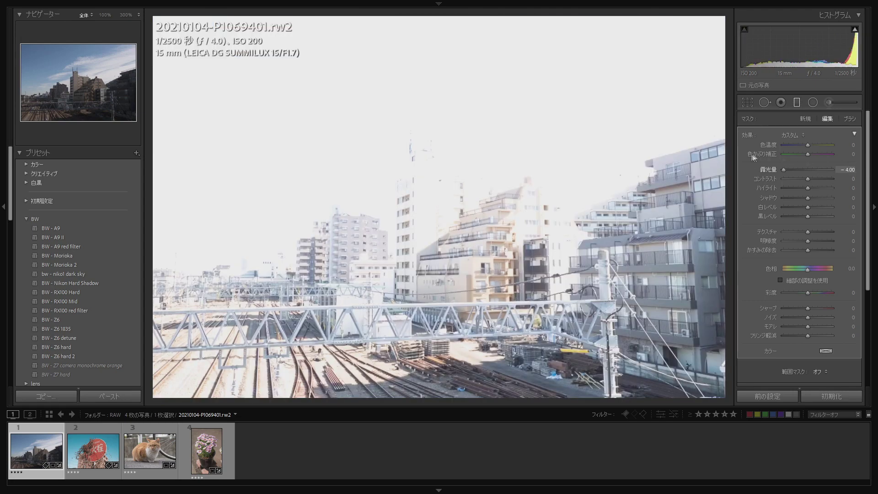
double_click(819, 170)
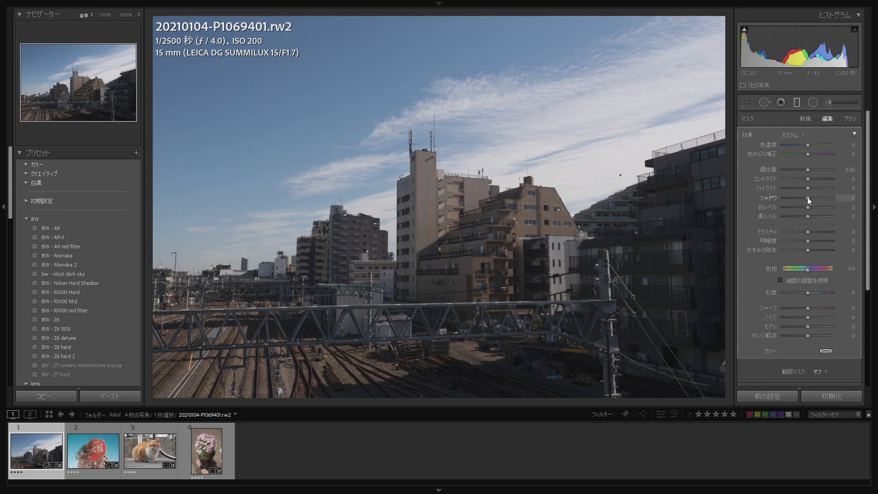
- Raise the graduated filter's Shadows slider to +100 to brighten the shaded buildings
drag(808, 197, 832, 198)
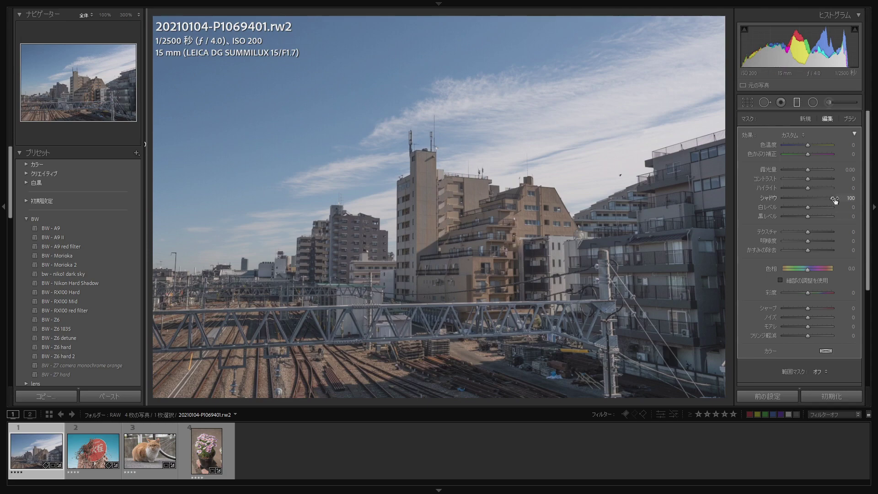
mouse_move(832, 198)
mouse_down()
mouse_move(666, 194)
mouse_move(864, 227)
mouse_up()
scroll(868, 238, down, 2)
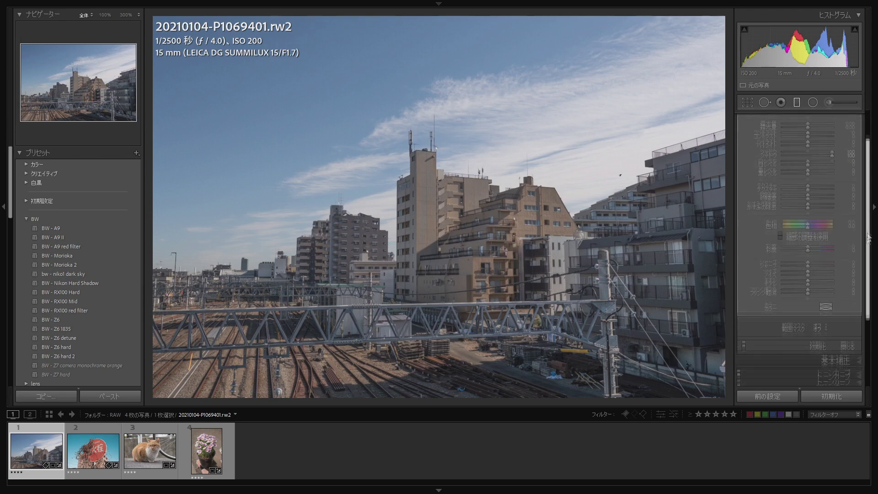
- Set the graduated filter's Range Mask type to Luminance
drag(868, 237, 868, 267)
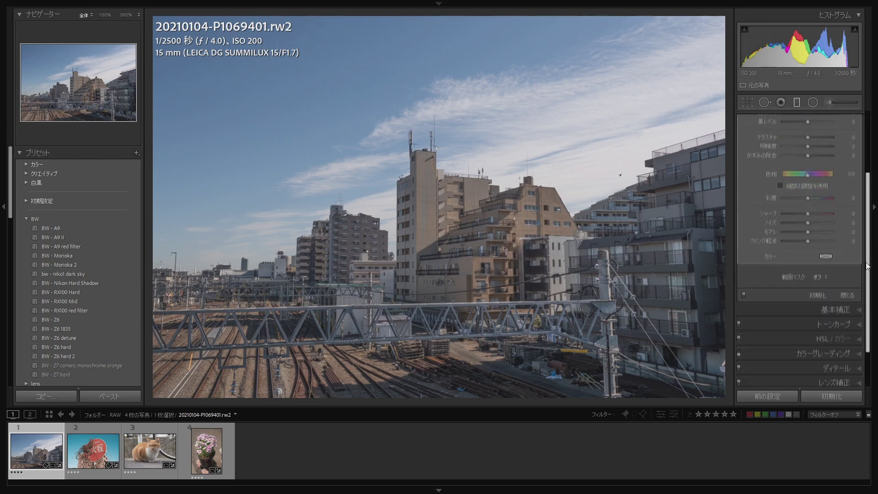
scroll(858, 270, down, 2)
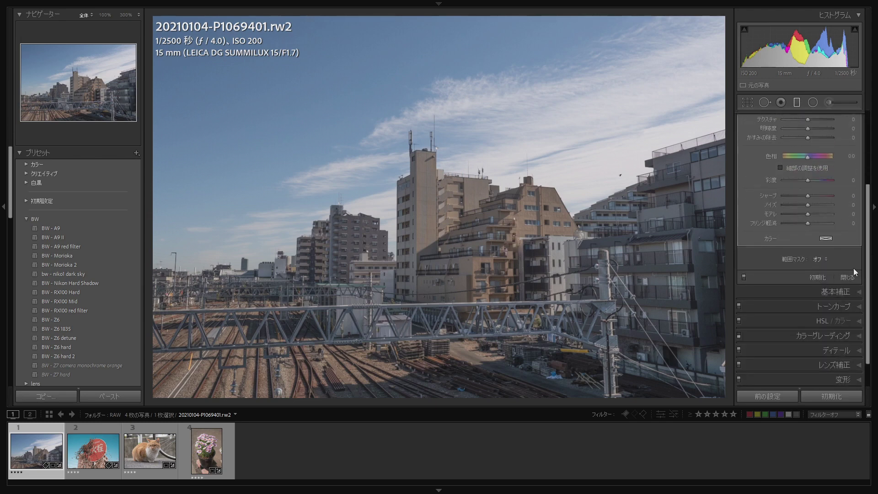
click(818, 261)
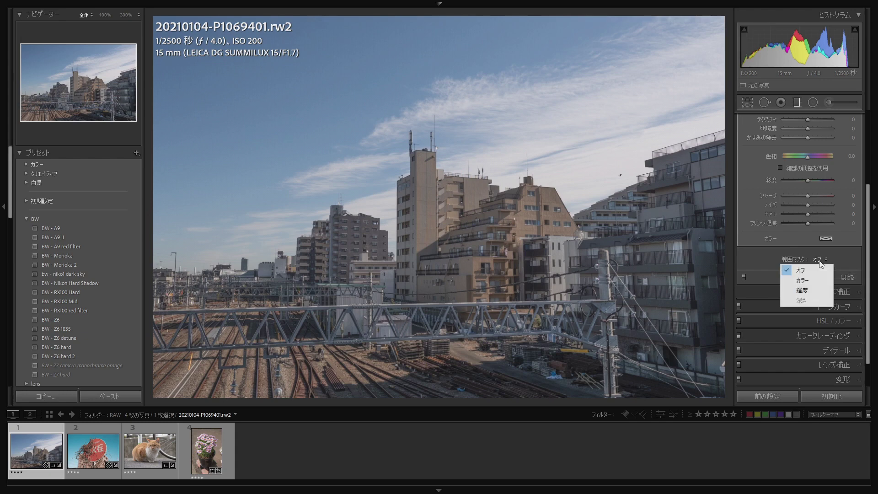
click(809, 289)
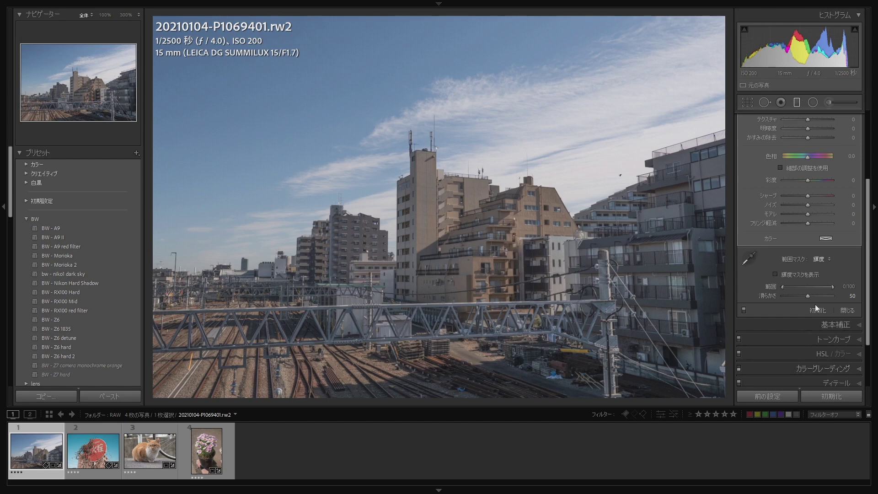
- Narrow the luminance range mask to 0/17 and show its red overlay over the darkest tones
drag(833, 286, 791, 284)
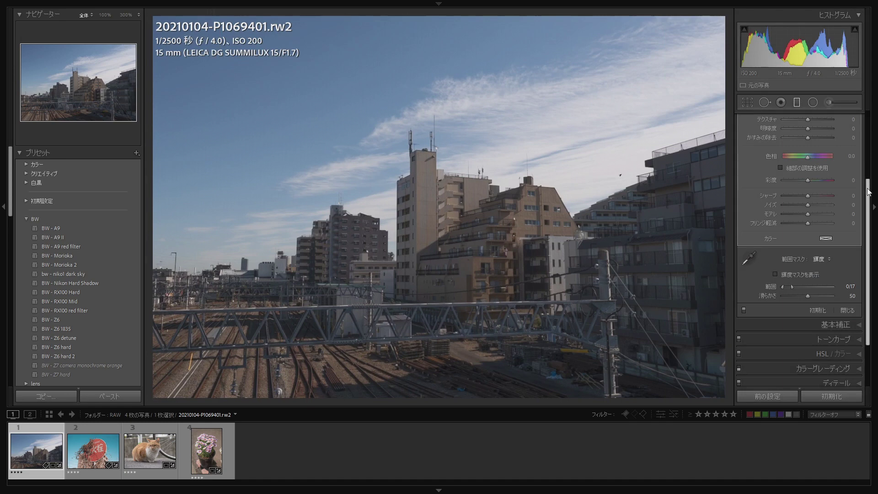
drag(867, 175, 876, 120)
scroll(800, 229, down, 5)
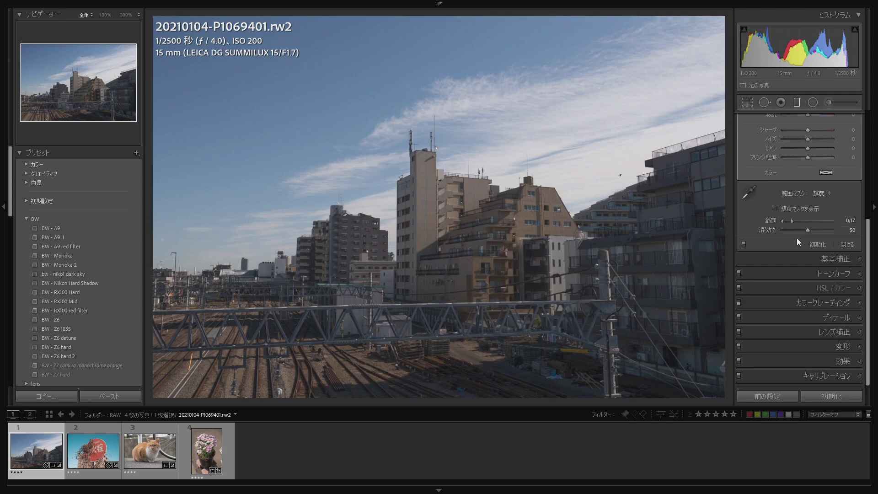
click(775, 208)
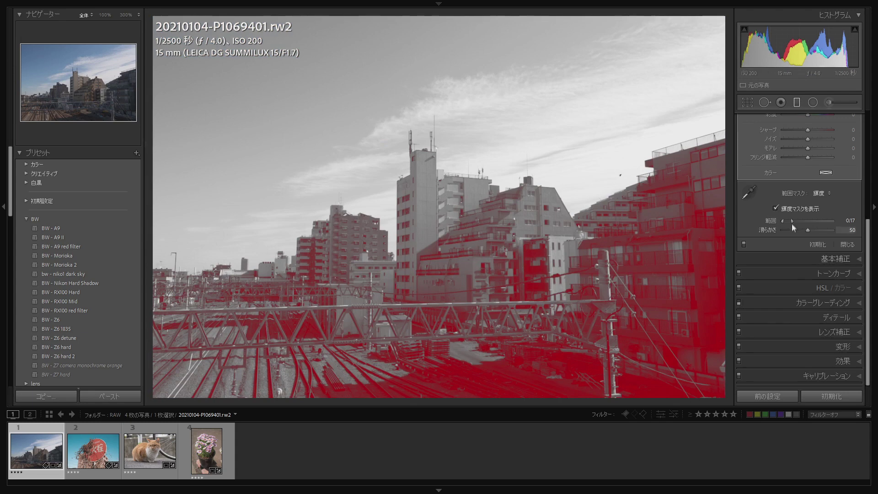
- Set the luminance mask to range 0/5 and smoothness 5, so only the darkest shadows are covered
drag(793, 223, 779, 223)
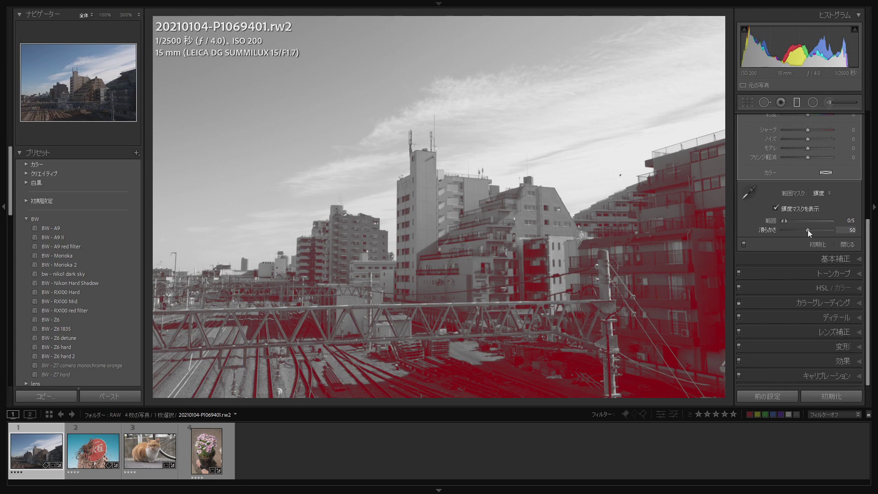
drag(808, 229, 833, 230)
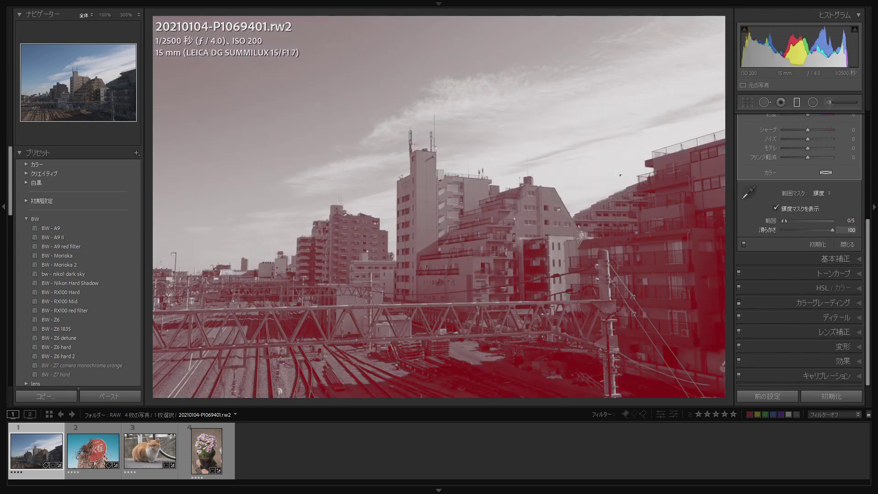
click(813, 229)
drag(813, 230, 791, 232)
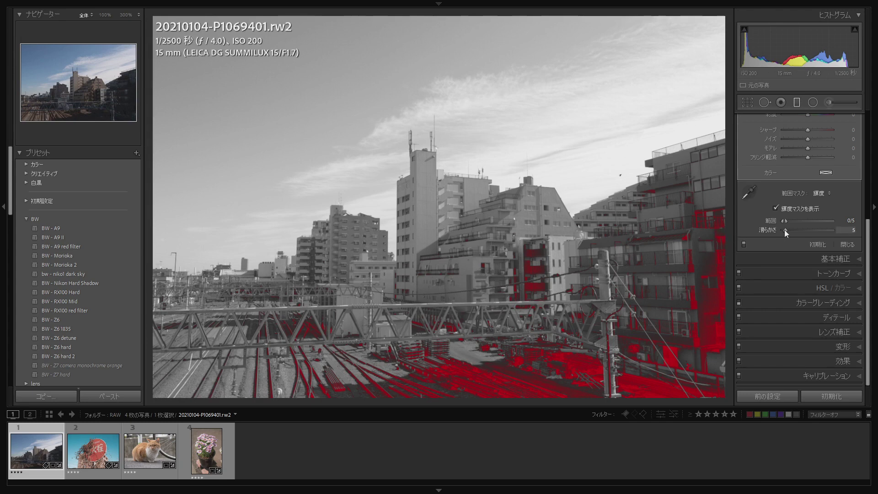
mouse_move(782, 221)
mouse_down()
mouse_move(828, 218)
mouse_move(690, 221)
mouse_up()
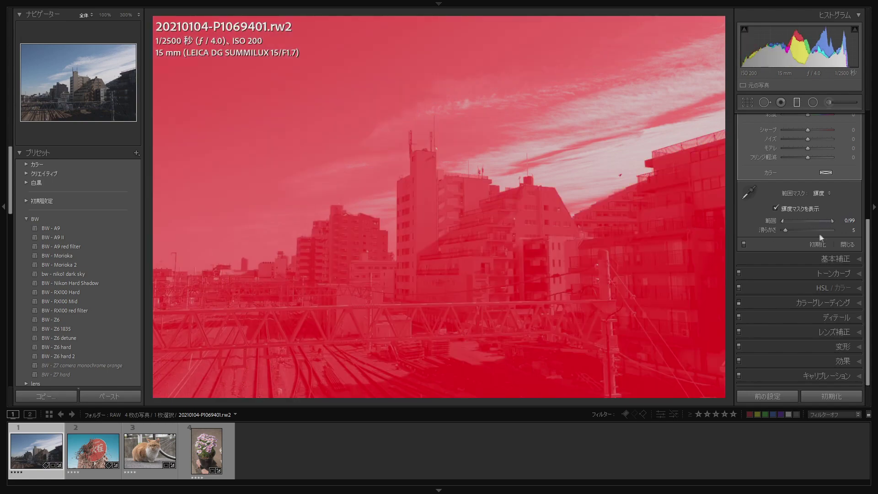
drag(833, 219, 698, 215)
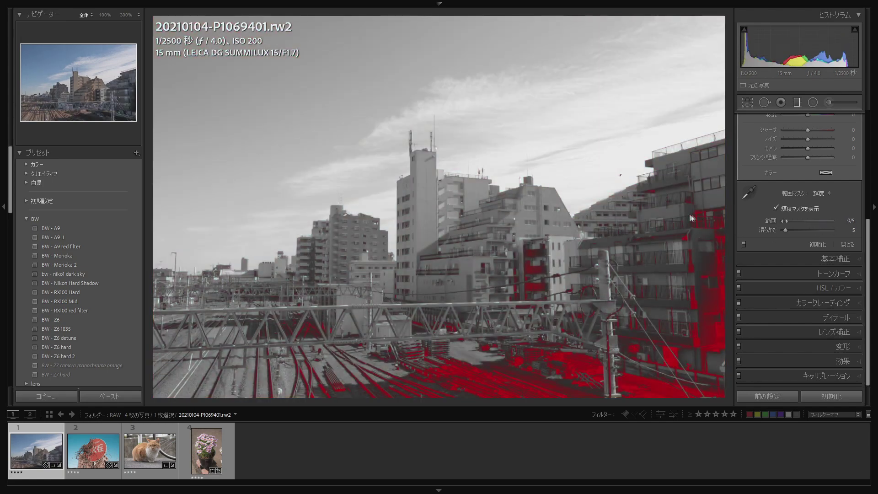
- Hide the luminance mask overlay and try the mask's Shadows slider, leaving it at 0
click(775, 208)
scroll(864, 206, up, 3)
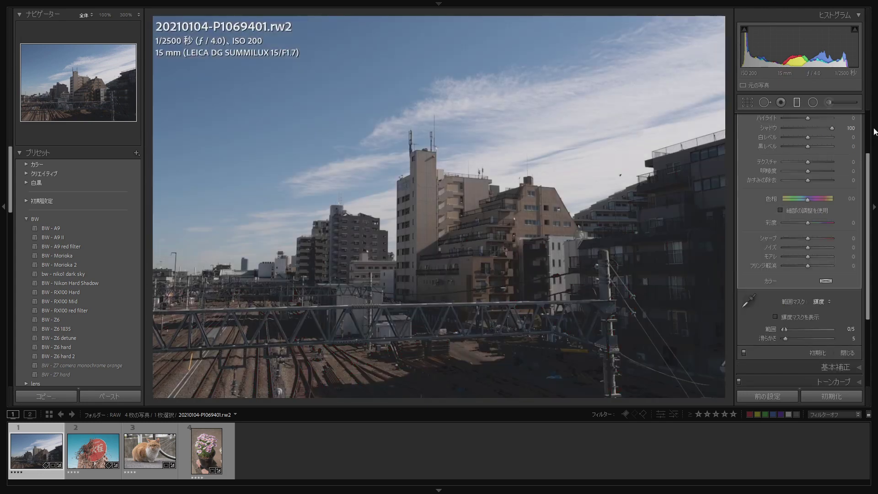
scroll(870, 131, up, 2)
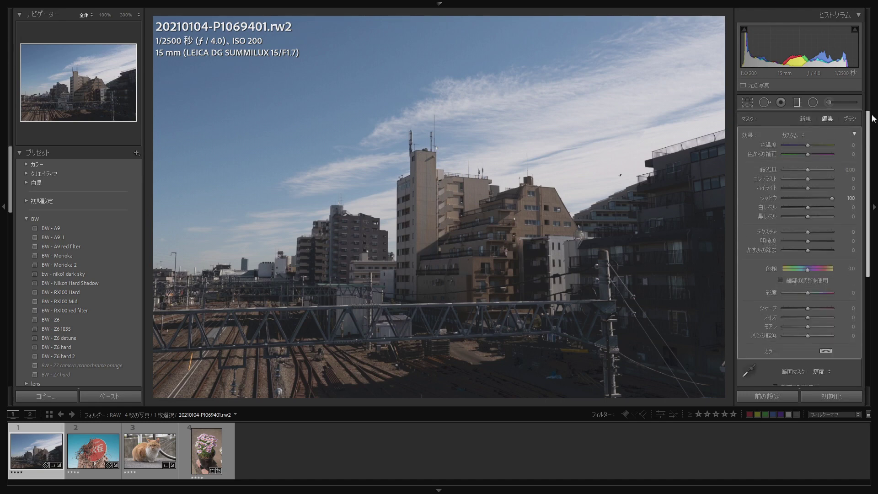
double_click(832, 199)
drag(833, 199, 835, 198)
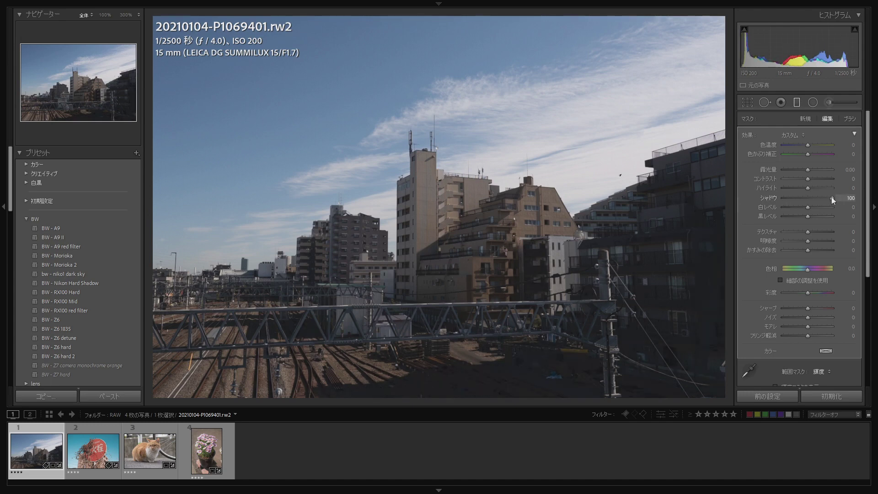
double_click(831, 199)
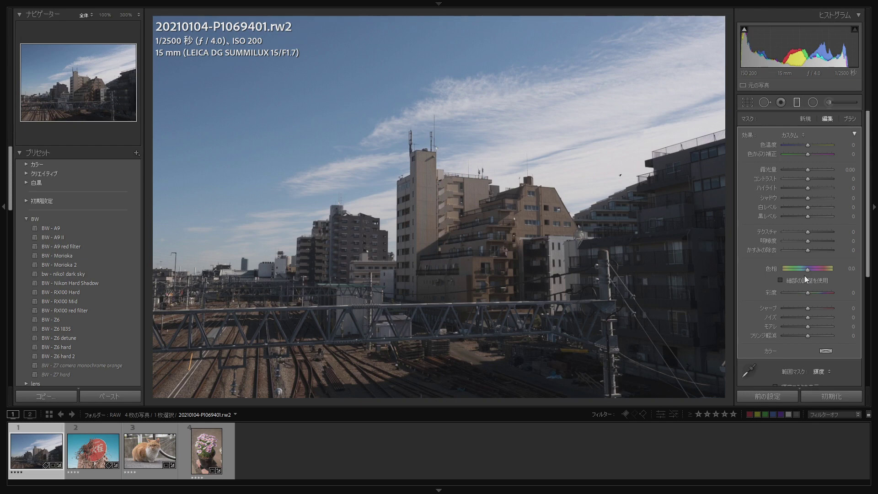
- Set the mask's tint to -100 after testing hue shifts, returning hue to 0
mouse_move(807, 269)
mouse_down()
mouse_move(778, 269)
mouse_move(790, 273)
mouse_up()
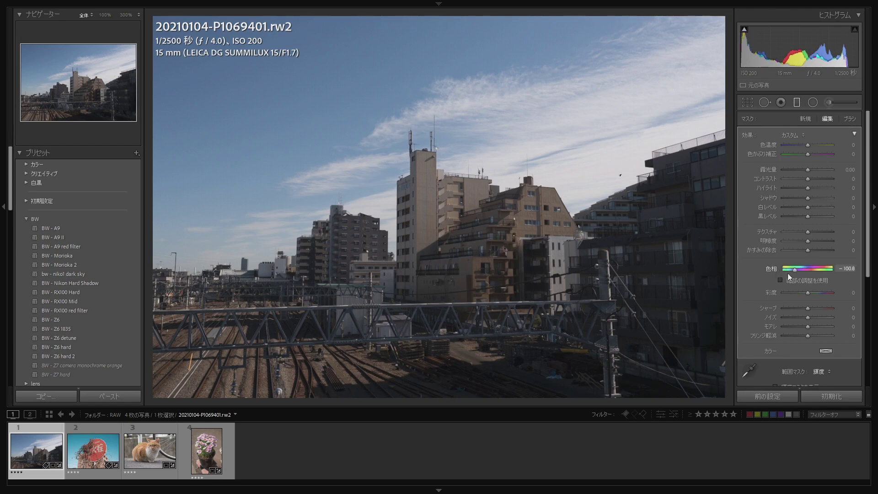
drag(788, 273, 802, 270)
drag(808, 155, 783, 154)
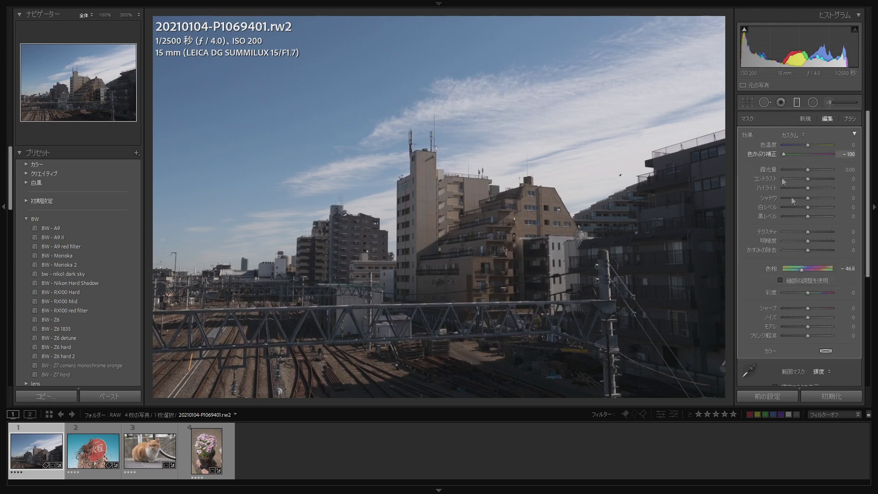
double_click(803, 269)
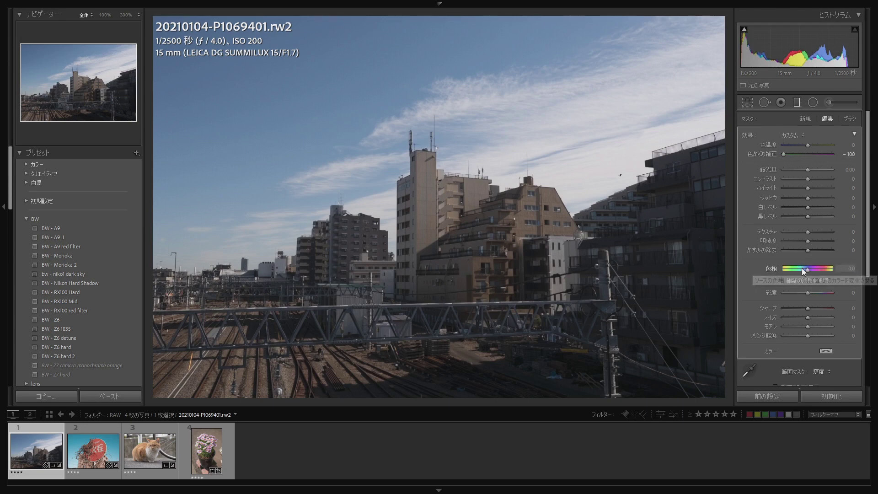
scroll(868, 250, down, 5)
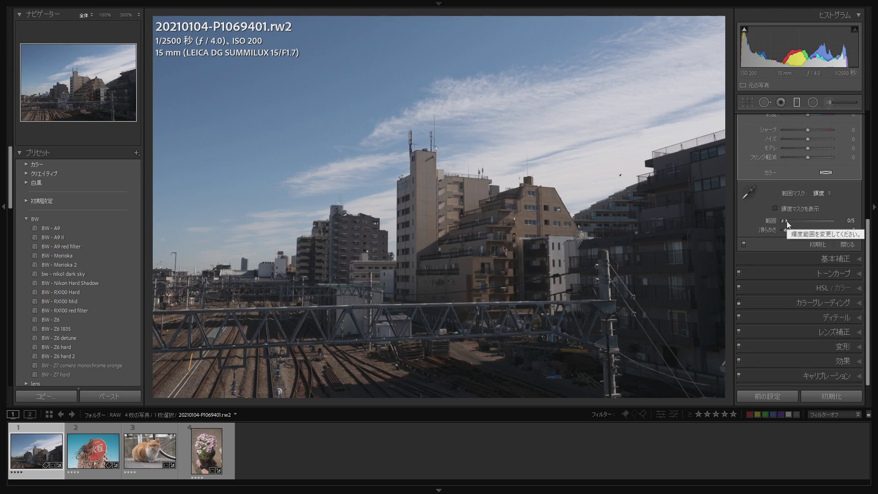
- Widen the luminance range to 0/23 with smoothness 26, previewing then hiding the overlay
drag(787, 221, 795, 223)
click(776, 208)
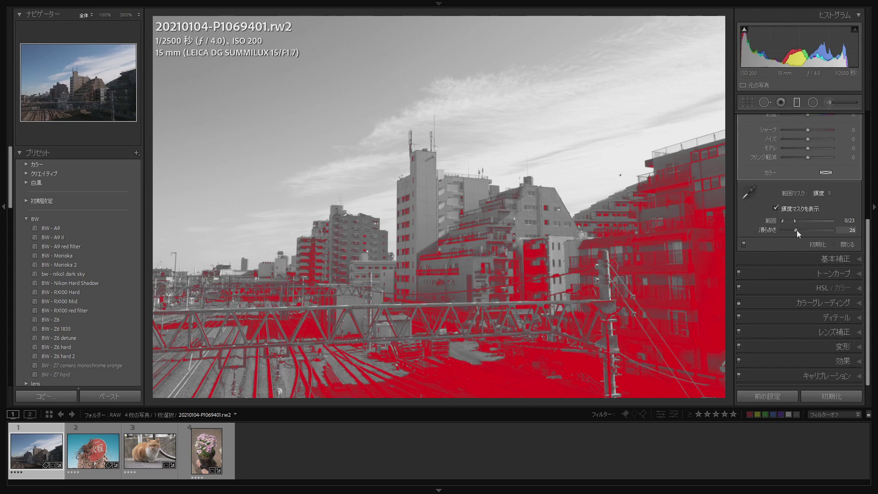
click(775, 208)
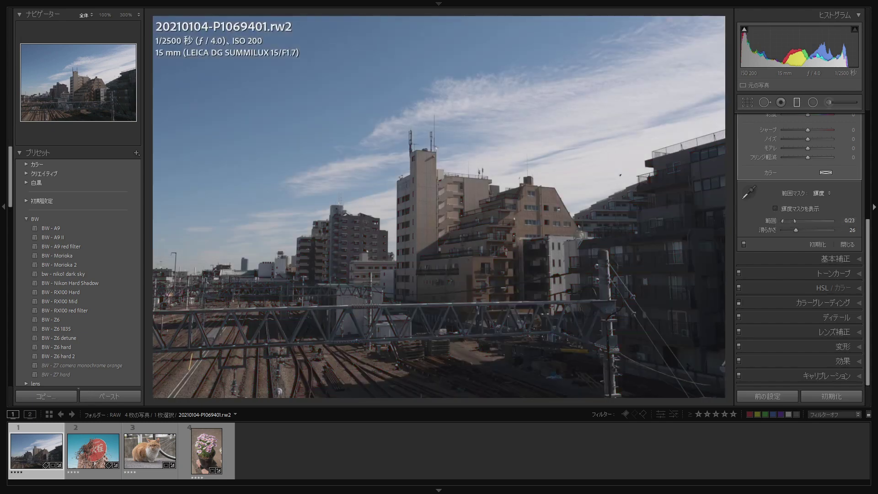
scroll(874, 171, up, 3)
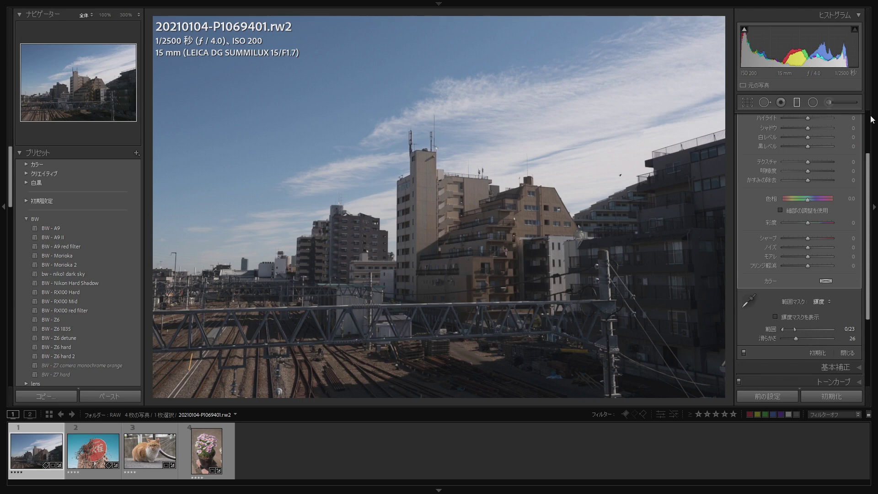
- Try easing the mask's tint toward -55, undoing each change back to -100
scroll(870, 121, up, 2)
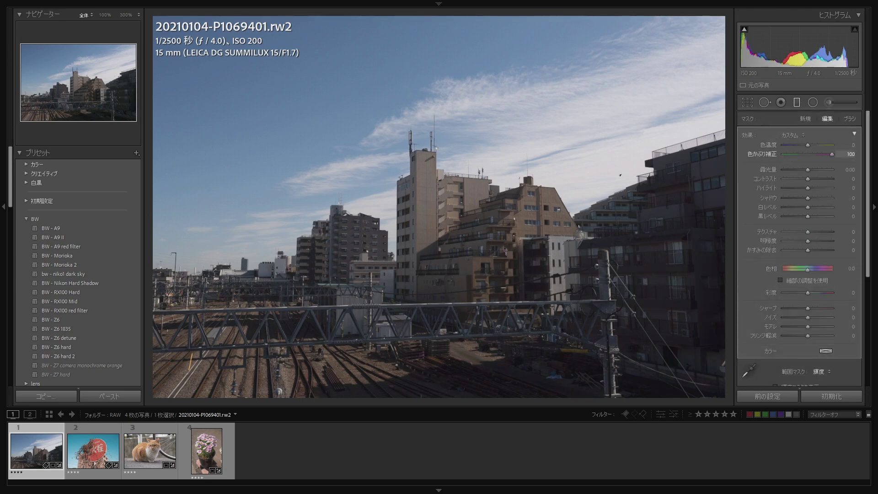
key(ctrl+z)
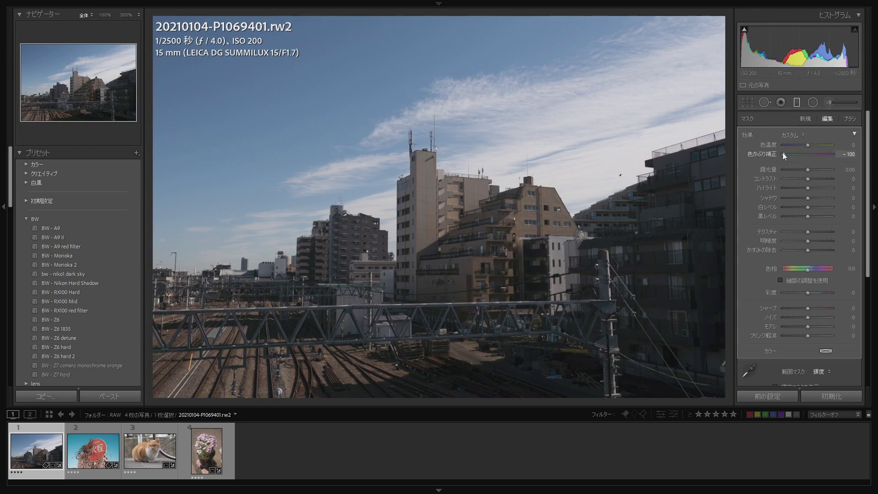
drag(783, 153, 795, 154)
key(ctrl+z)
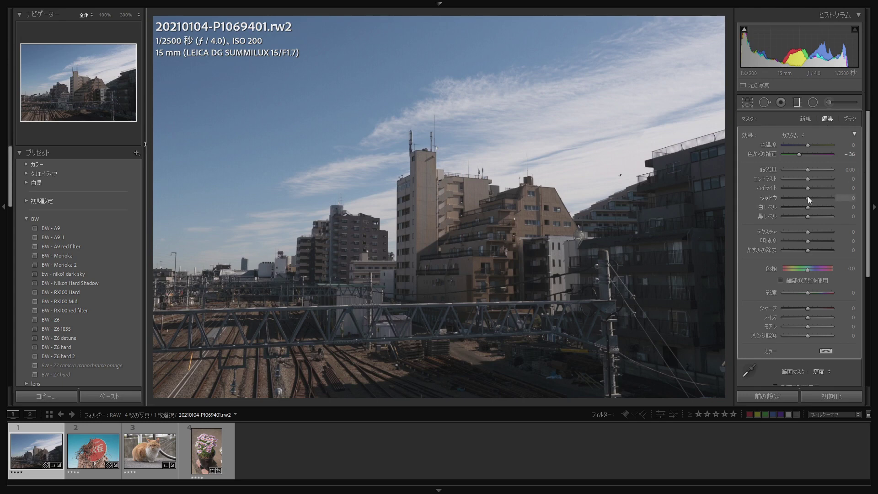
- Try raising the mask's shadows to 100, then reset them to 0
drag(808, 197, 832, 201)
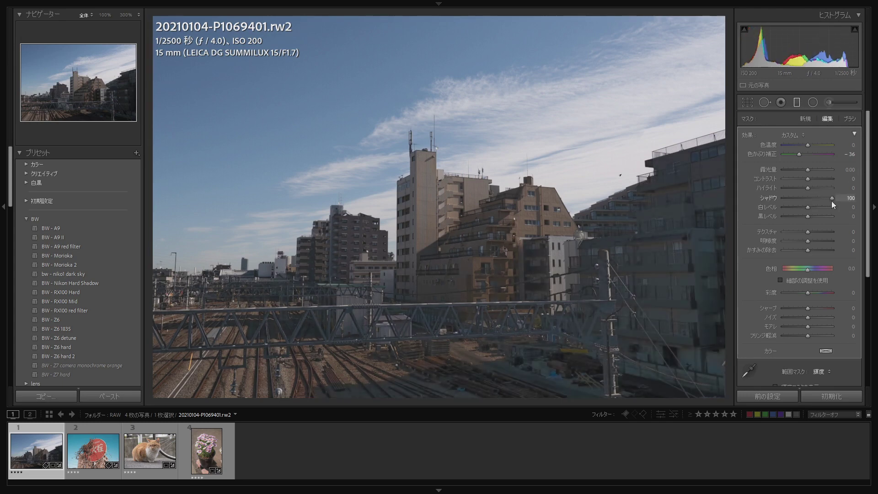
double_click(832, 200)
scroll(821, 196, up, 3)
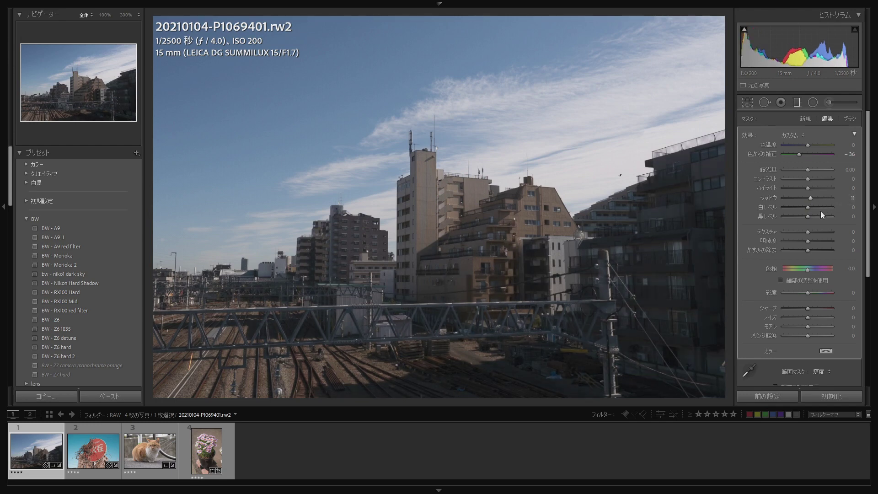
scroll(823, 218, up, 5)
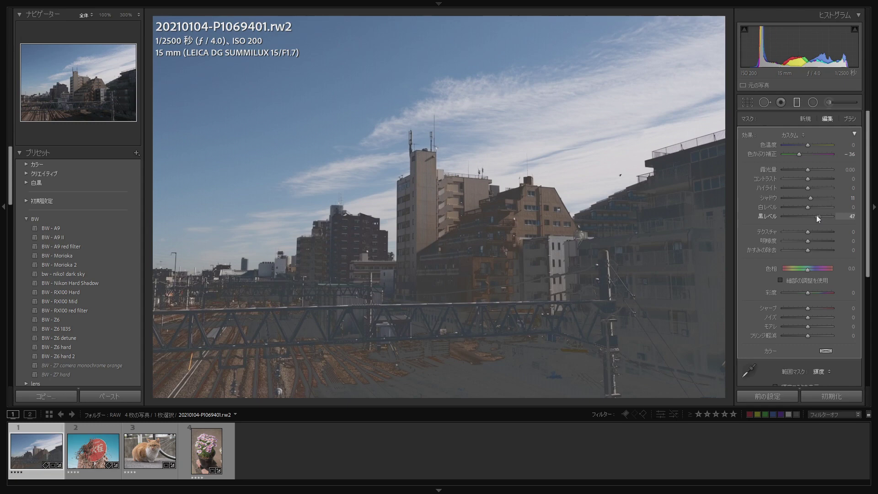
scroll(812, 215, down, 4)
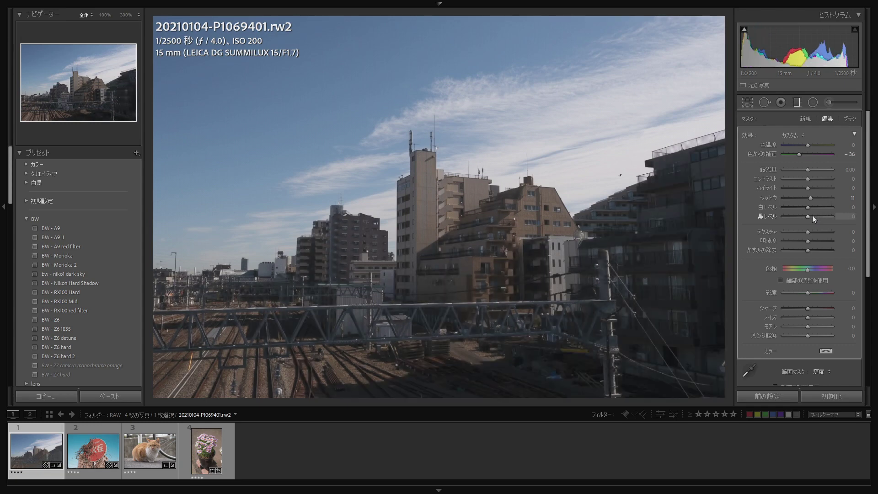
scroll(812, 215, down, 1)
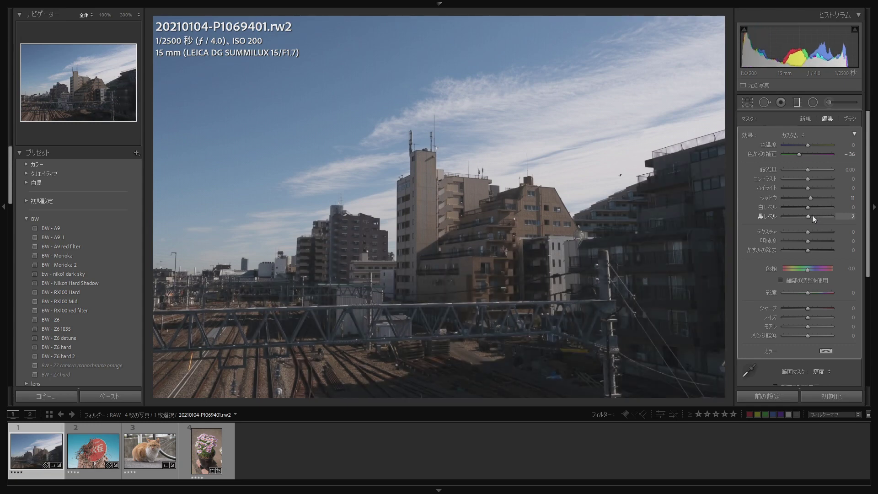
scroll(812, 215, down, 1)
- Set tint to -100, turn the range mask off, and reset all effect sliders to zero
drag(799, 154, 779, 156)
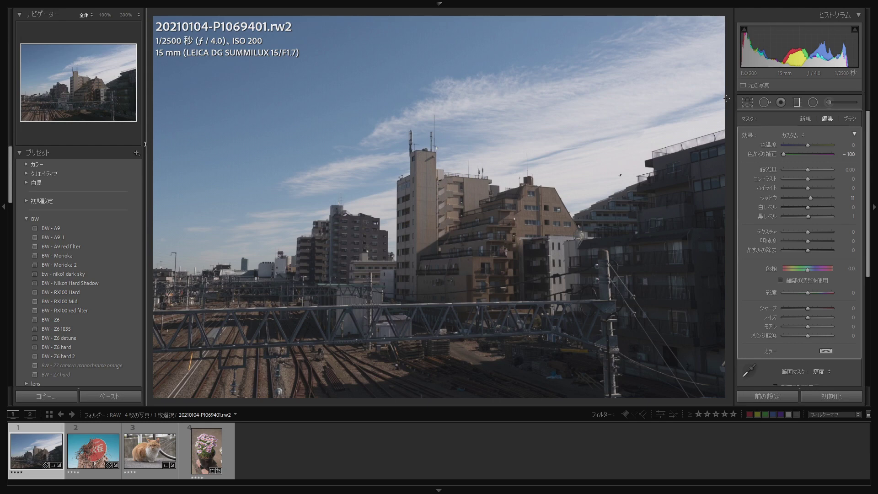
key(ctrl+z)
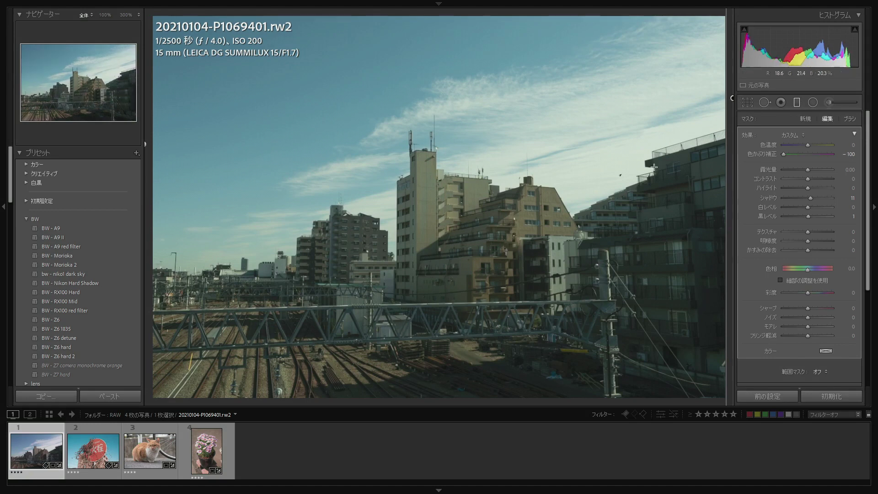
key(alt)
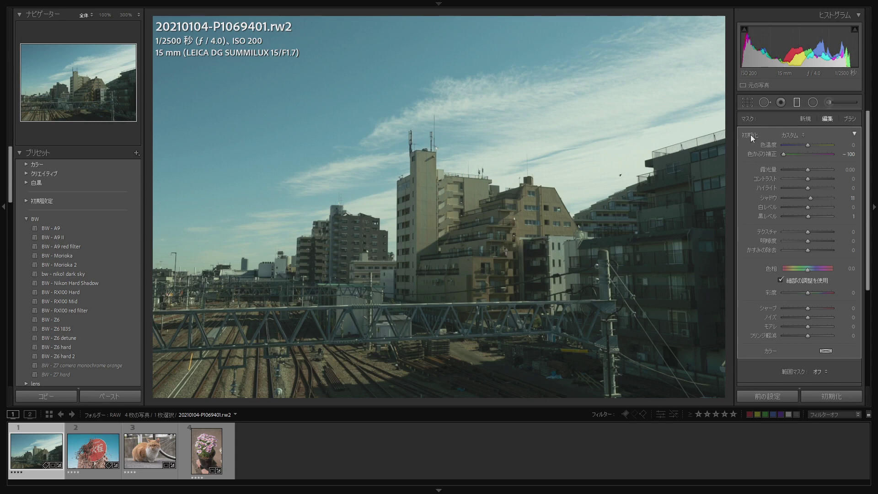
alt+click(751, 134)
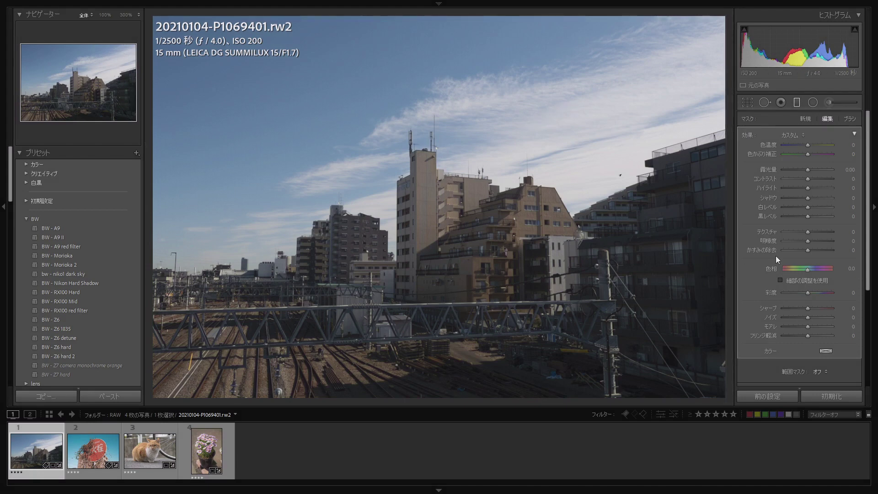
- Darken the mask's highlights to -32 and shift its tint slightly magenta to +15
drag(808, 188, 800, 188)
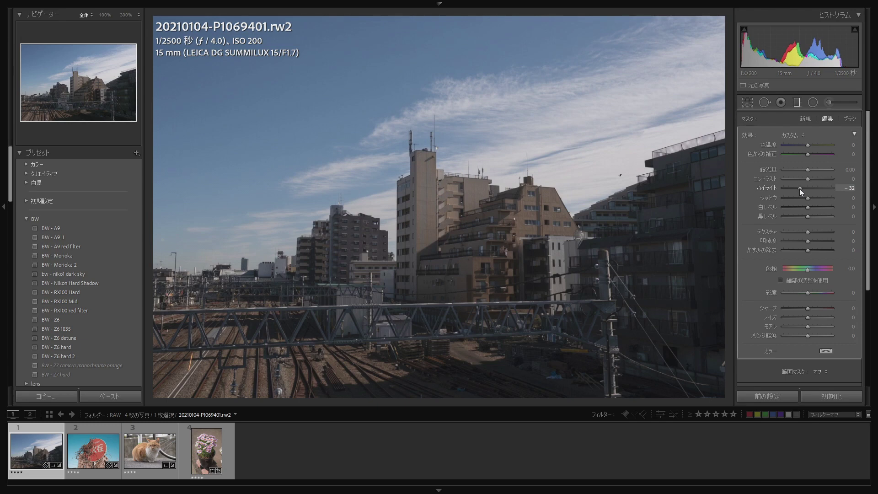
drag(808, 154, 811, 155)
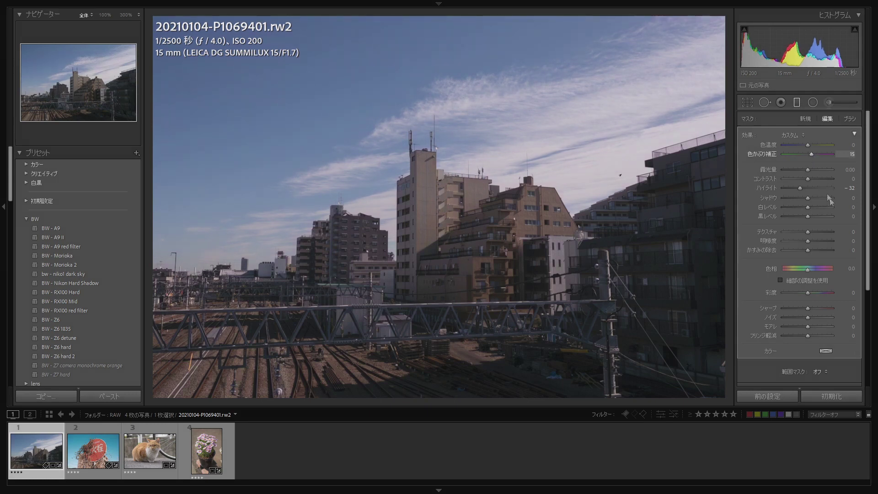
drag(870, 235, 869, 329)
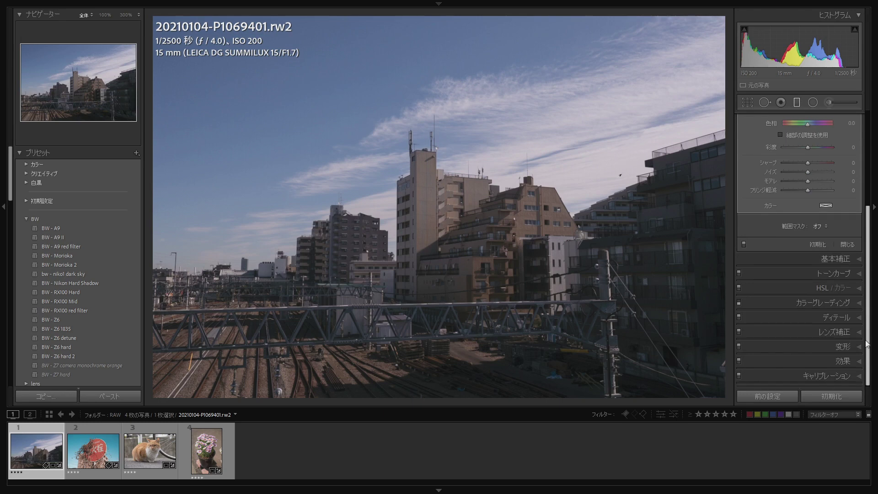
- Switch the range mask to Luminance at 92/100, smoothness 50, targeting the sky, overlay hidden
click(816, 226)
click(804, 258)
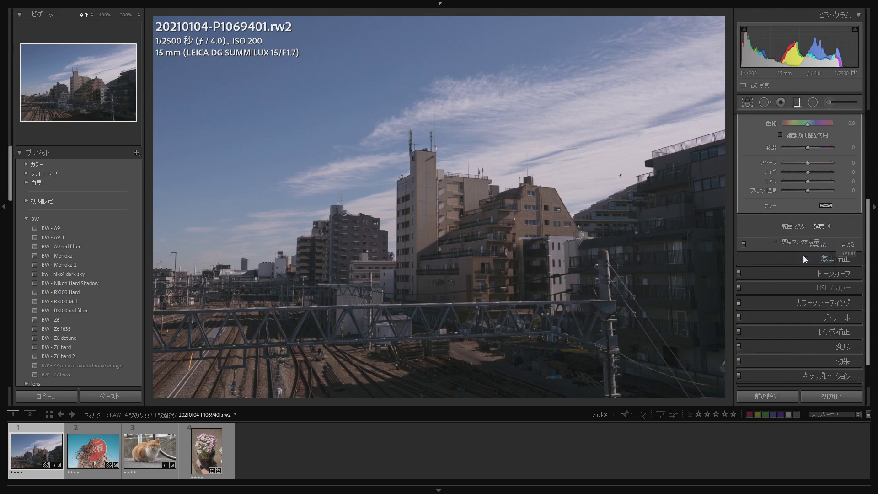
drag(782, 254, 827, 256)
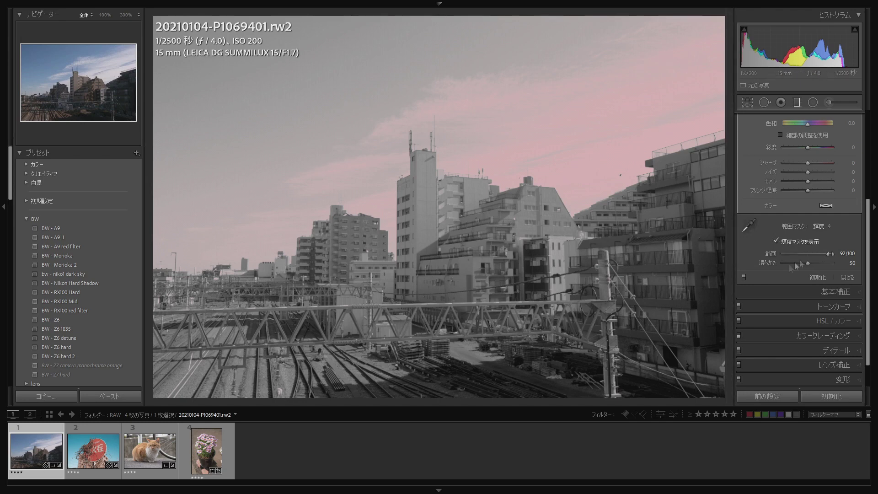
click(775, 241)
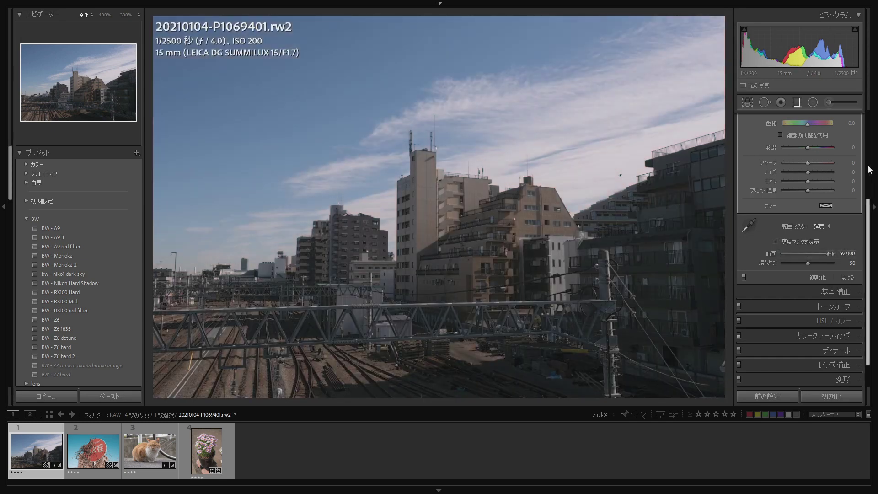
scroll(875, 170, up, 3)
scroll(871, 132, up, 1)
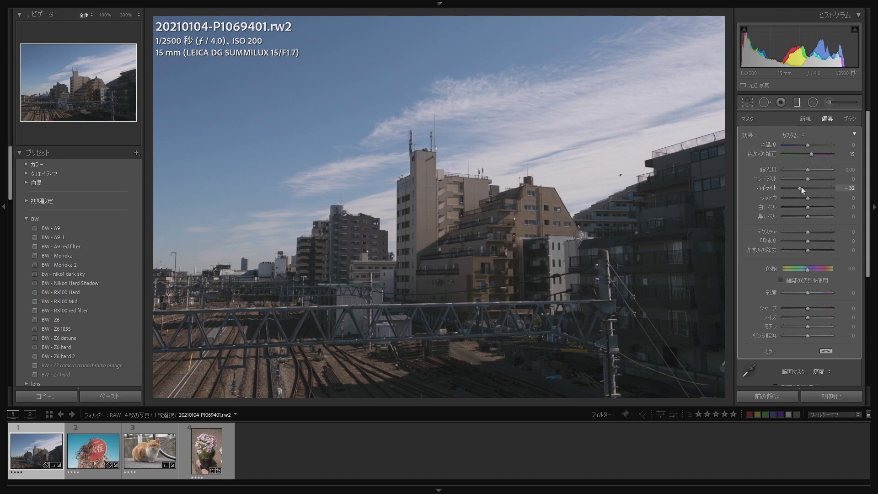
- Compare highlights at -100 and +100 while zooming into the buildings and railway area
drag(779, 192, 767, 189)
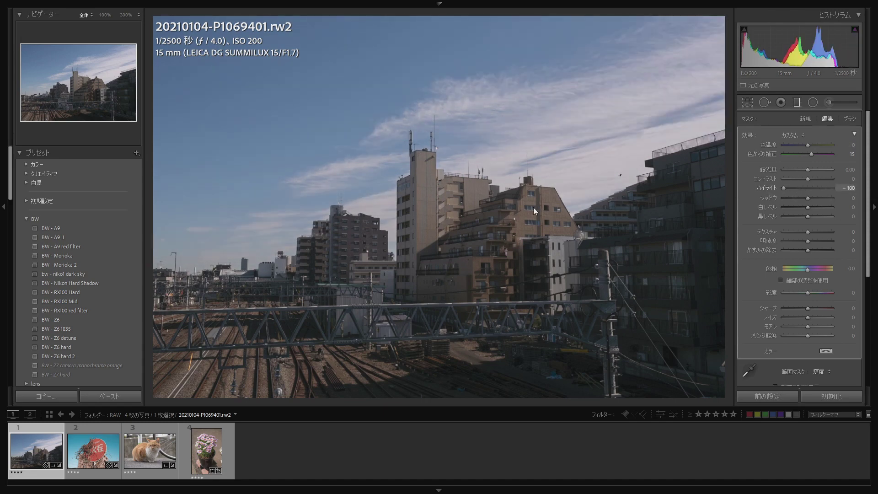
drag(784, 188, 832, 188)
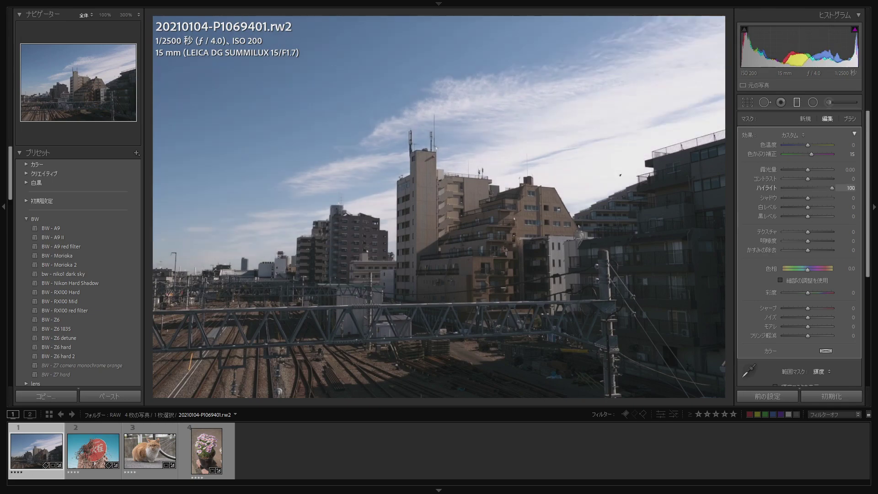
click(500, 238)
drag(517, 186, 450, 226)
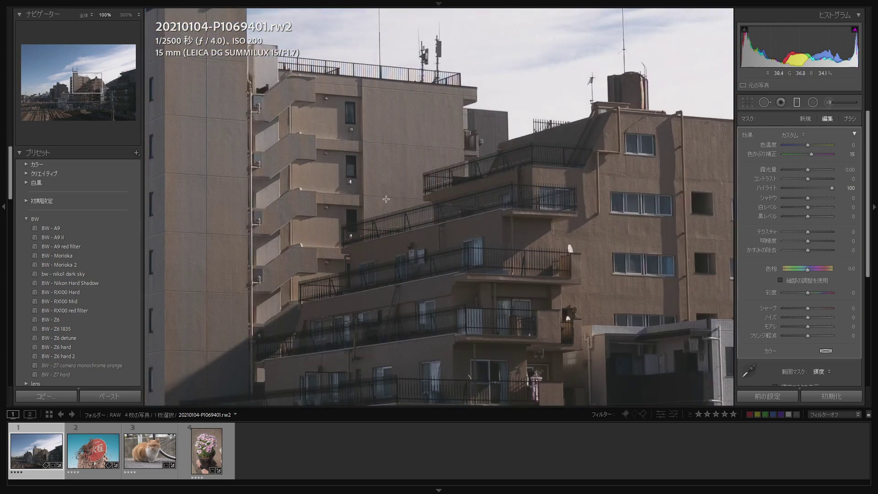
mouse_move(385, 199)
mouse_down()
mouse_move(496, 265)
mouse_move(332, 290)
mouse_up()
click(496, 265)
click(333, 290)
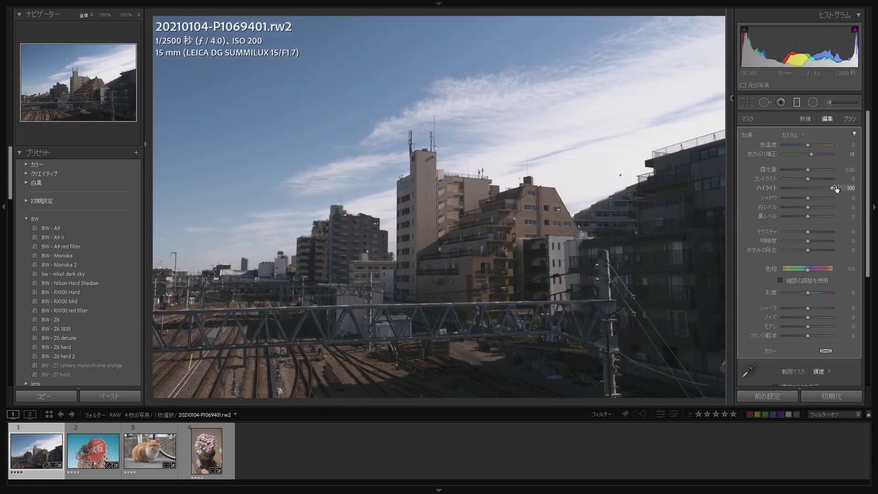
drag(580, 250, 647, 52)
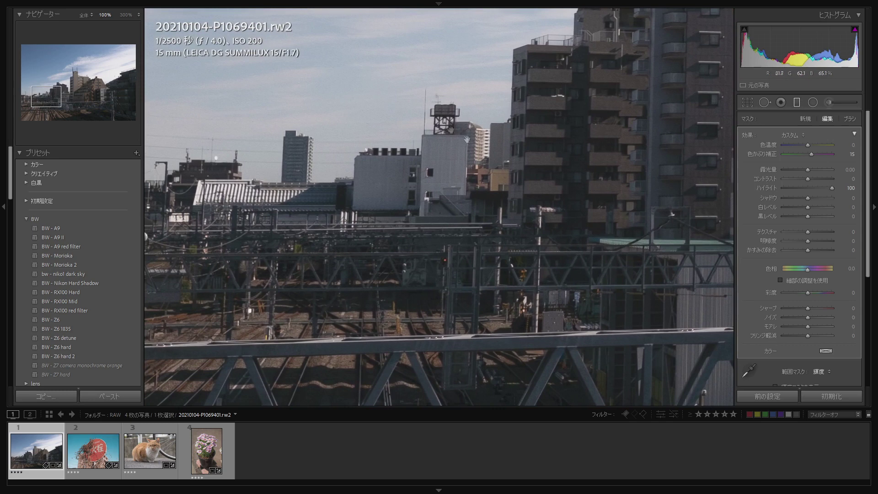
- Fit the photo in the window and settle the mask at highlights -4 and tint 9
click(784, 188)
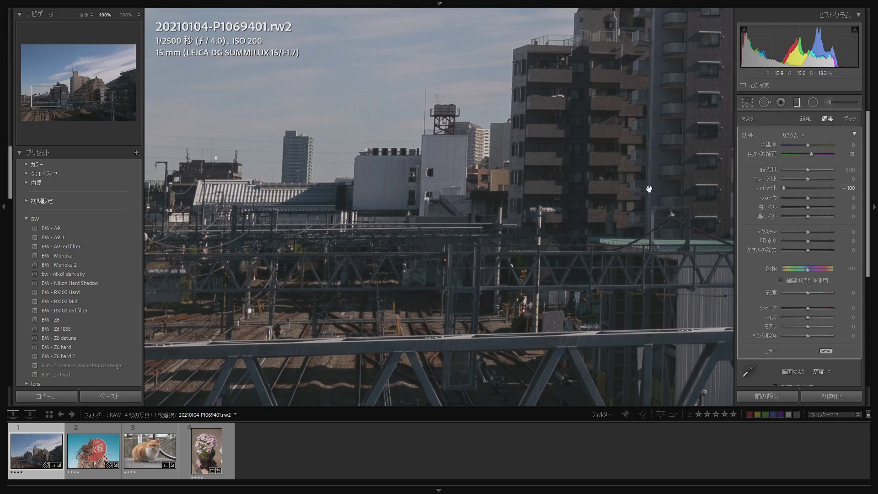
key(z)
double_click(783, 187)
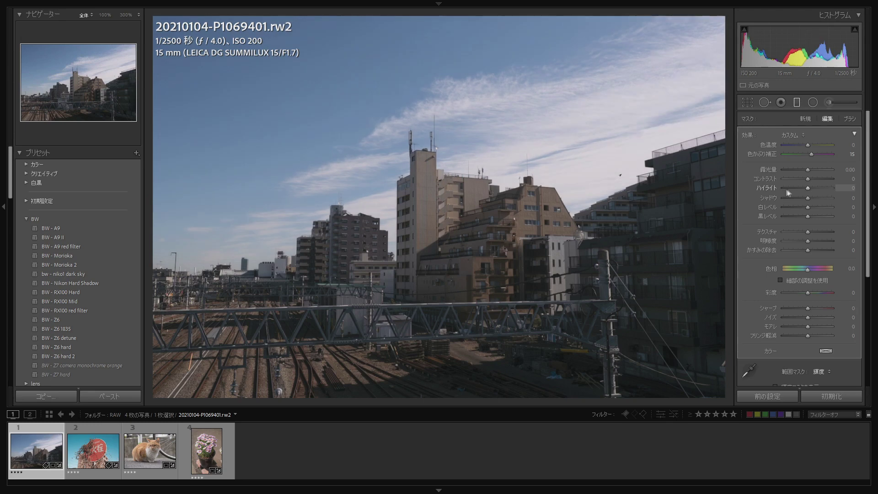
drag(808, 188, 795, 188)
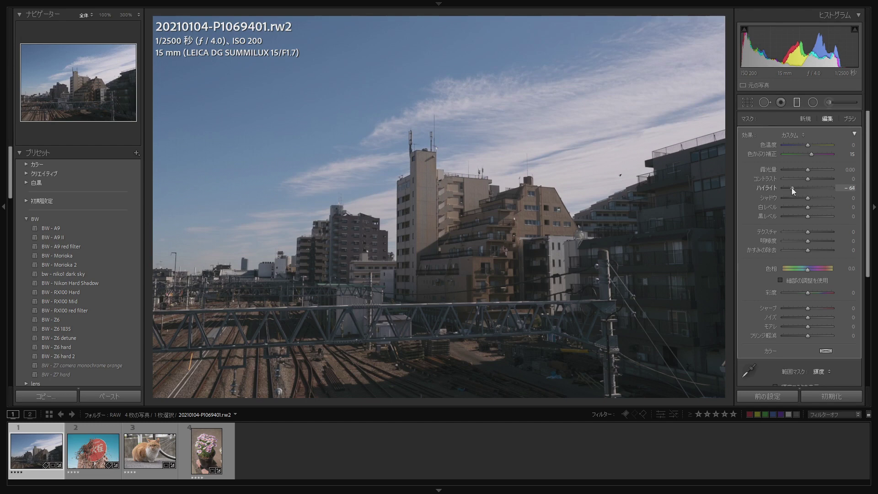
mouse_move(795, 187)
mouse_down()
mouse_move(751, 189)
mouse_move(832, 188)
mouse_move(805, 185)
mouse_up()
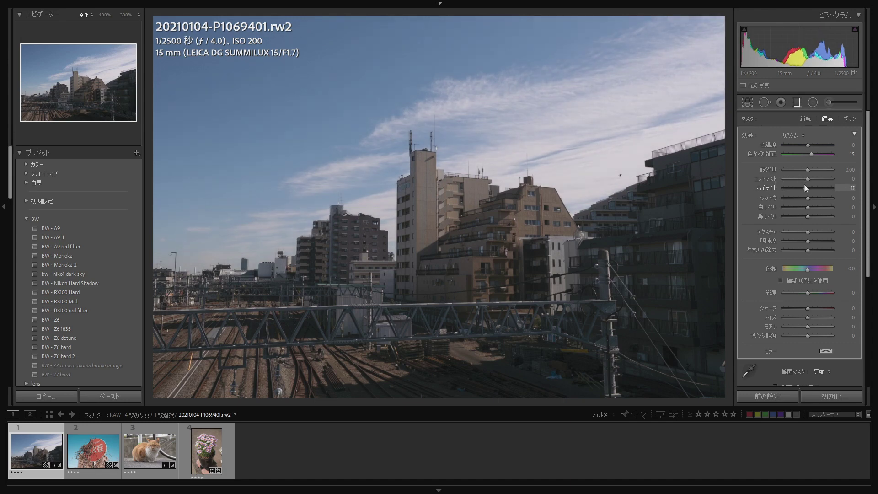
click(813, 154)
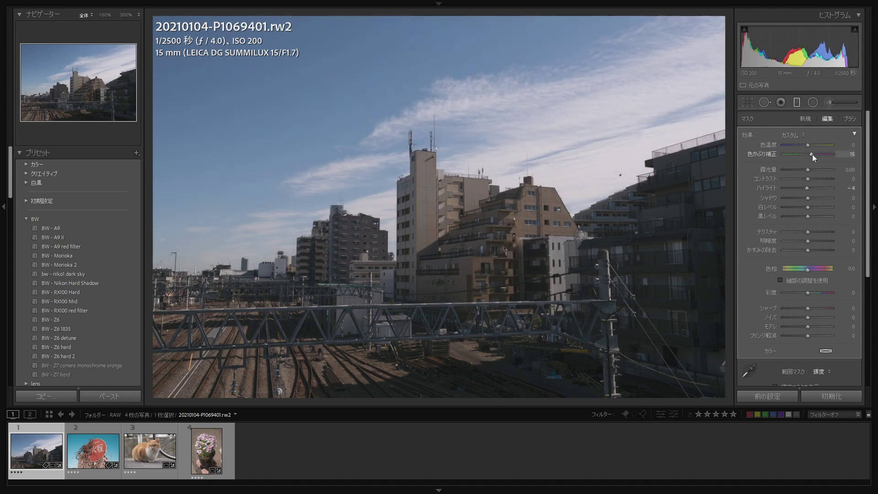
drag(818, 156, 812, 156)
- Raise the mask's texture to +100
click(783, 231)
drag(832, 232, 575, 235)
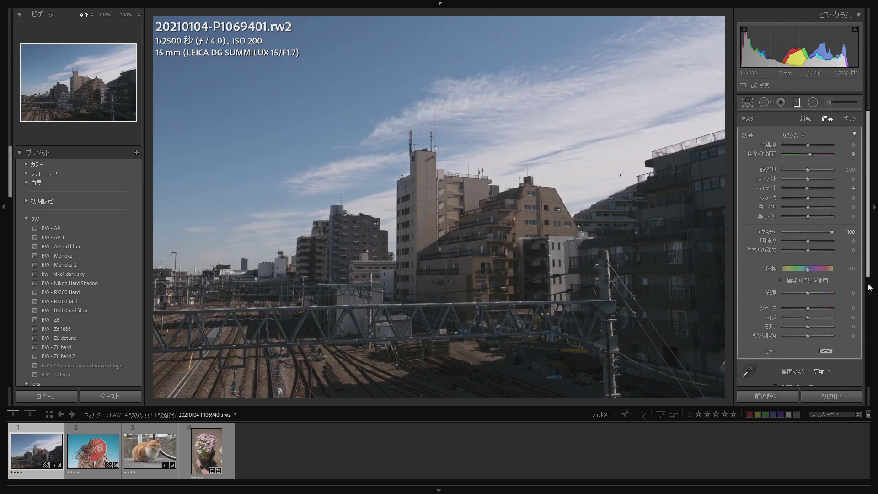
scroll(869, 289, down, 3)
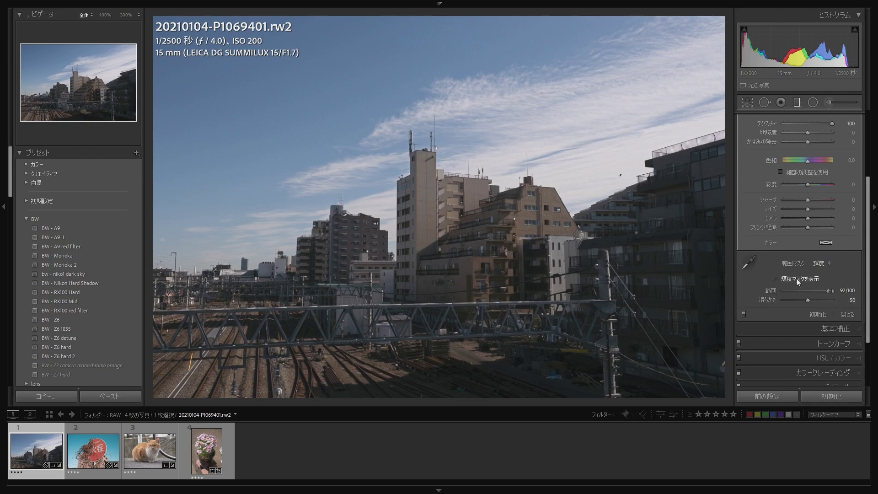
- Change the range mask from Luminance to Color and sample the blue sky with the eyedropper
click(823, 263)
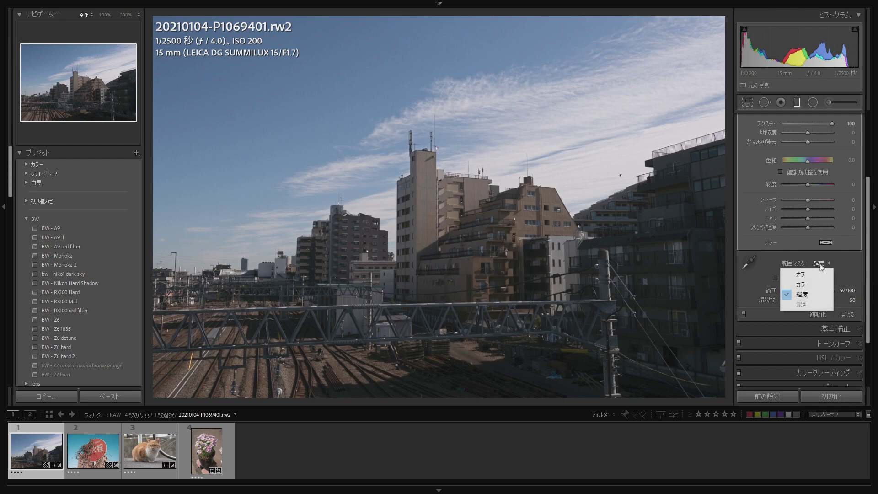
click(811, 284)
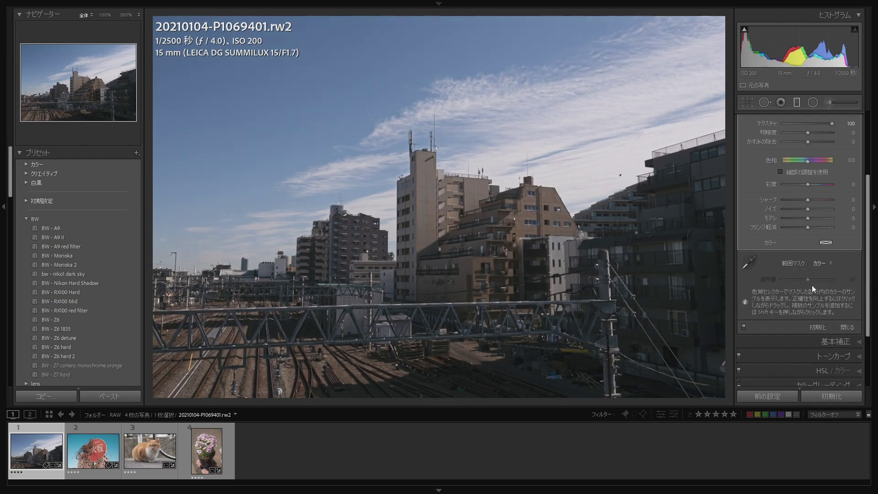
click(752, 263)
click(368, 43)
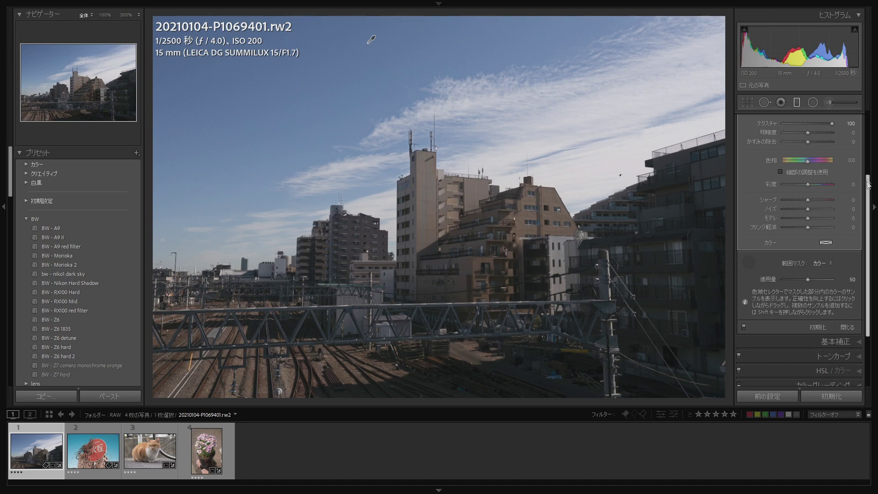
click(869, 163)
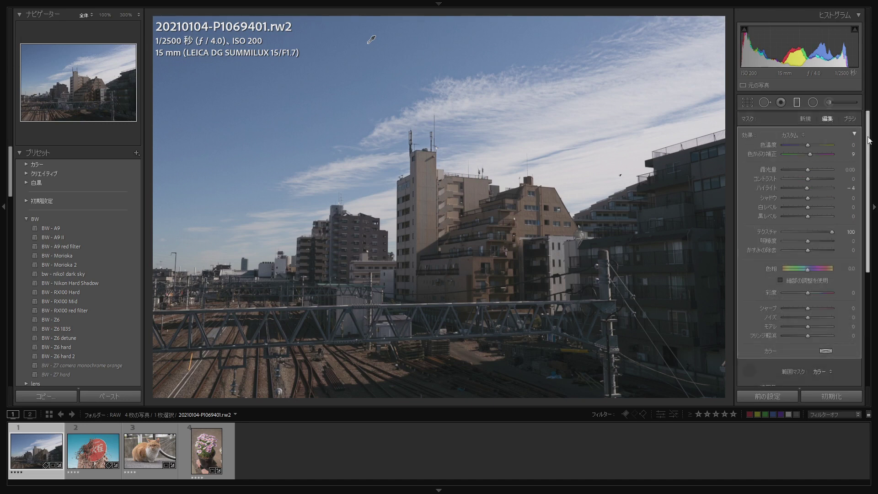
- Reset the sky mask's sliders and raise its Saturation to 100
double_click(746, 135)
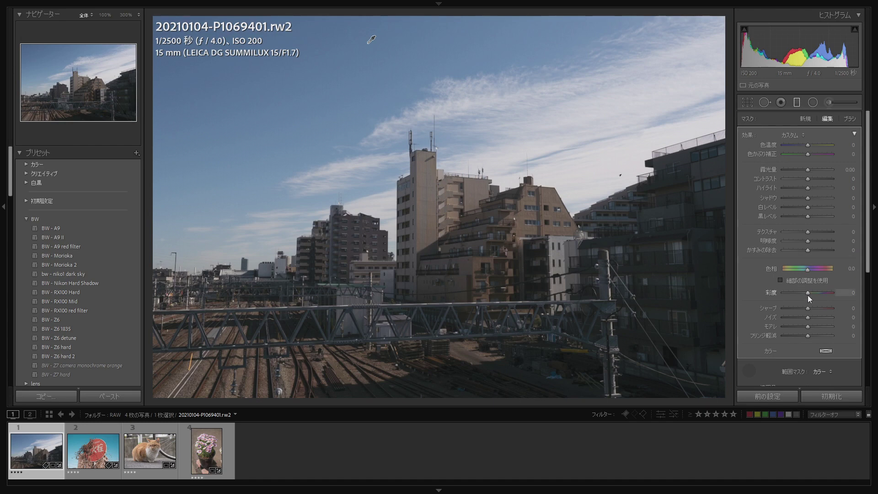
mouse_move(808, 293)
mouse_down()
mouse_move(830, 292)
mouse_move(719, 289)
mouse_up()
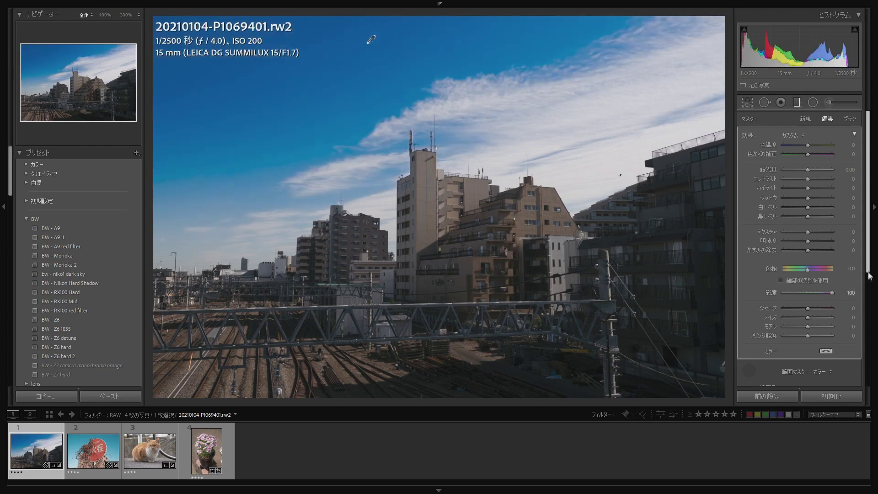
drag(870, 277, 874, 352)
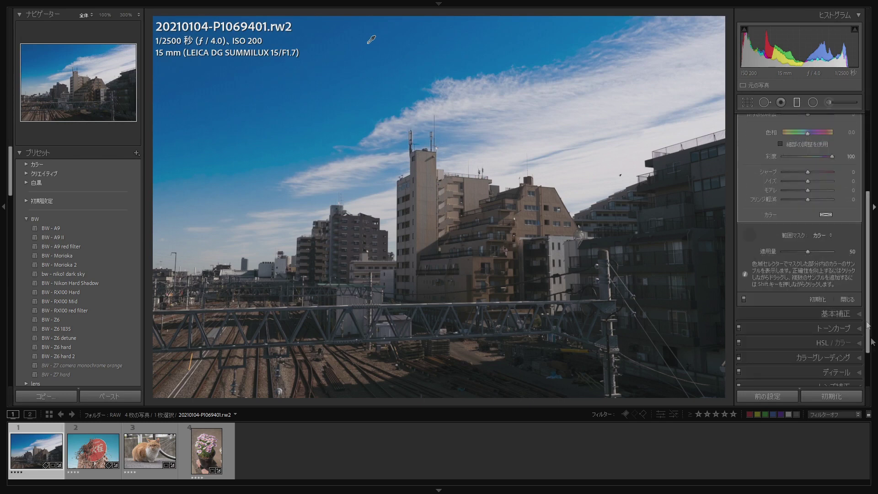
- Set the sky mask Amount to 75 and switch to the orange cat photo
drag(808, 250, 847, 252)
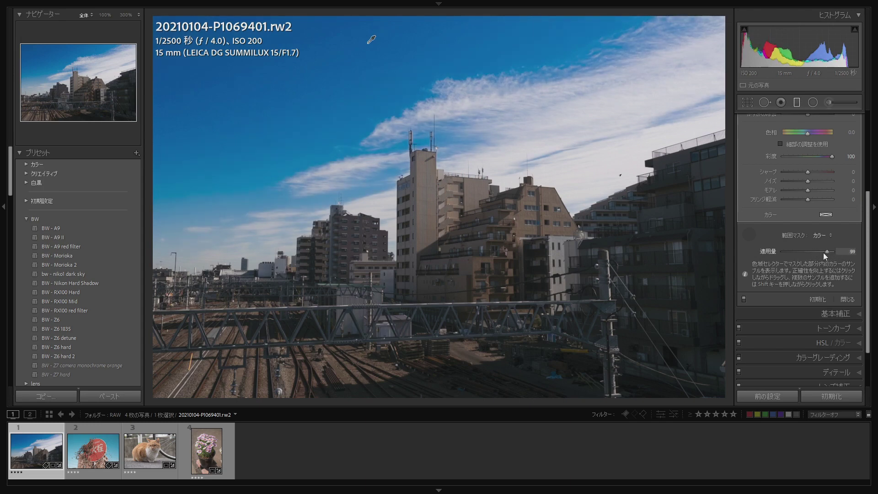
drag(818, 256, 818, 256)
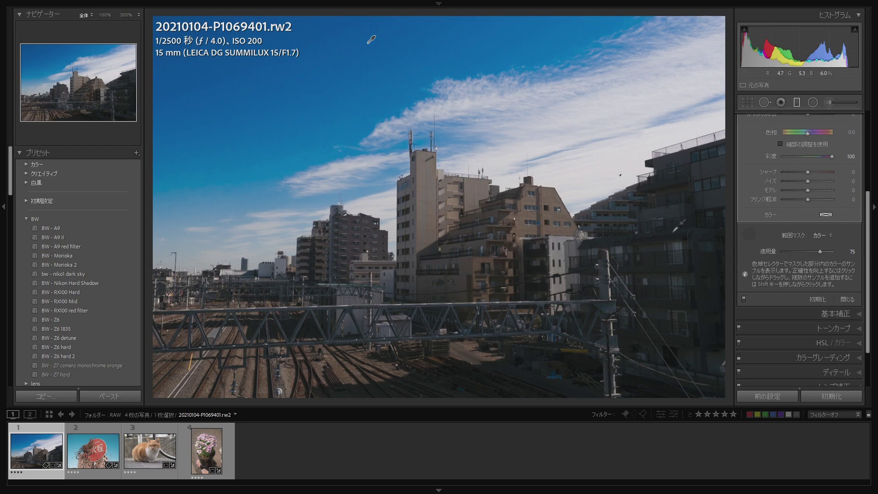
click(750, 234)
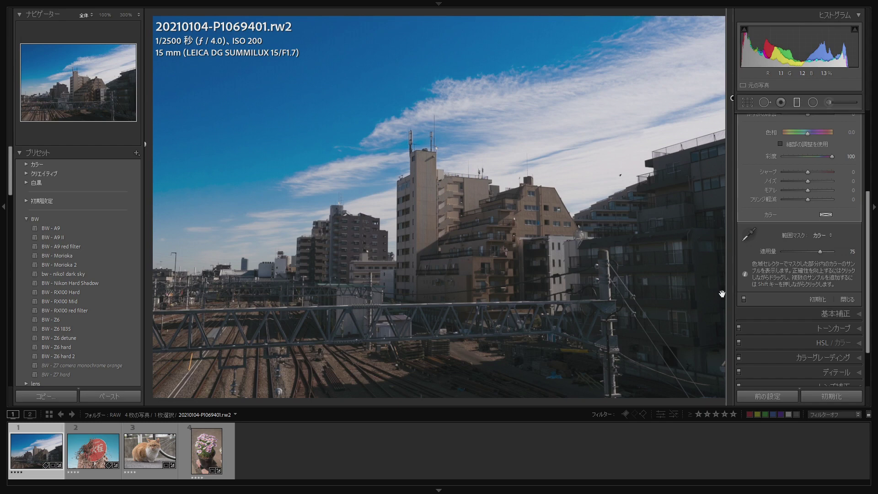
click(151, 471)
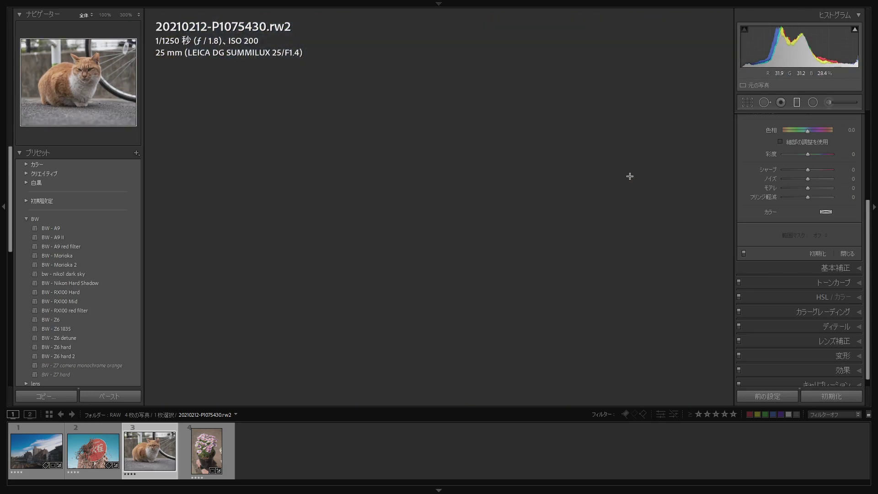
- Crop the cat photo to the 2x3 / 4x6 aspect ratio
key(r)
click(831, 135)
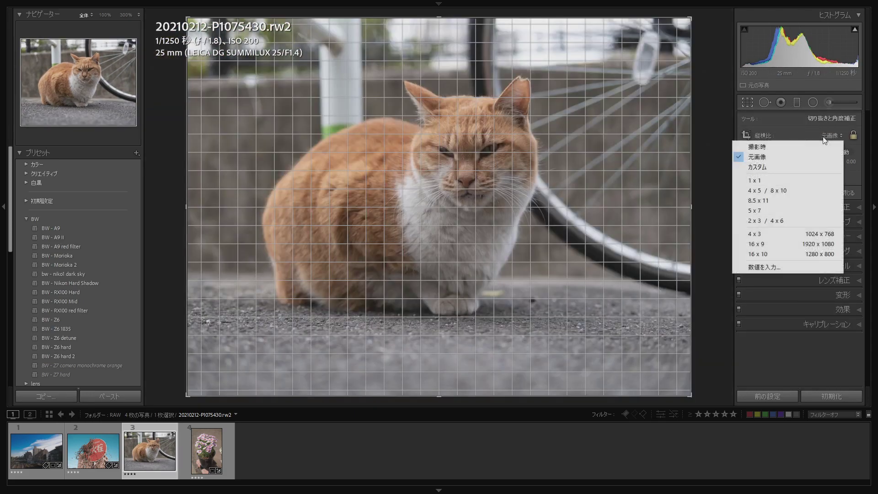
click(785, 219)
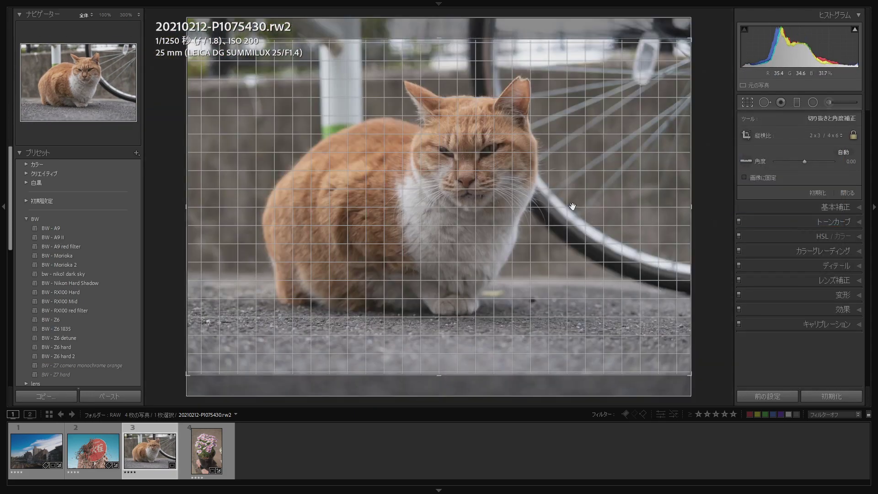
key(r)
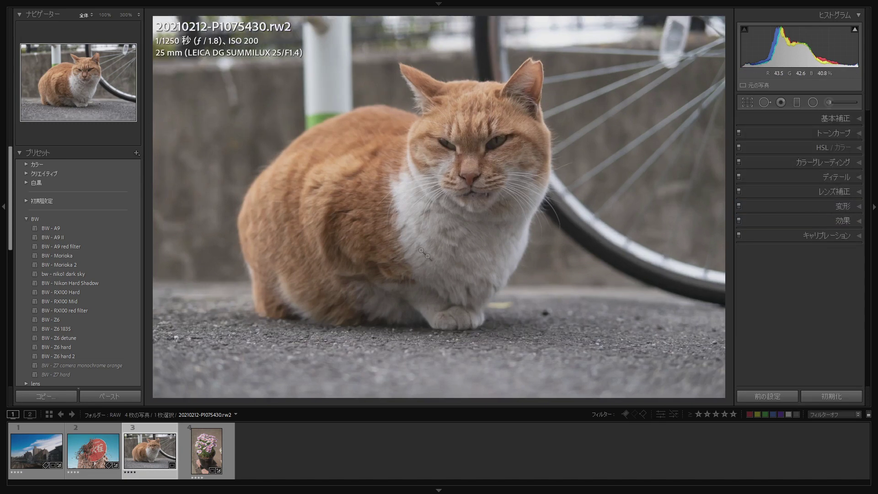
- Raise the cat photo's overall exposure to +0.50 in the Basic panel
click(826, 120)
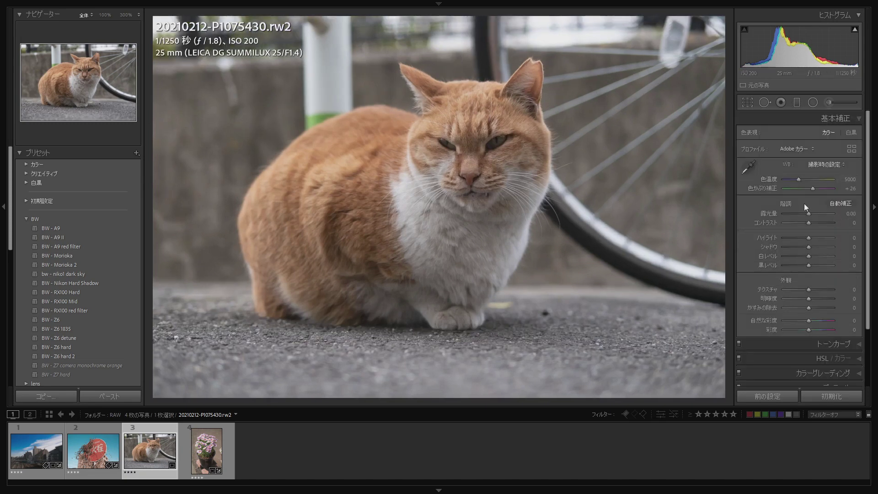
drag(808, 213, 811, 217)
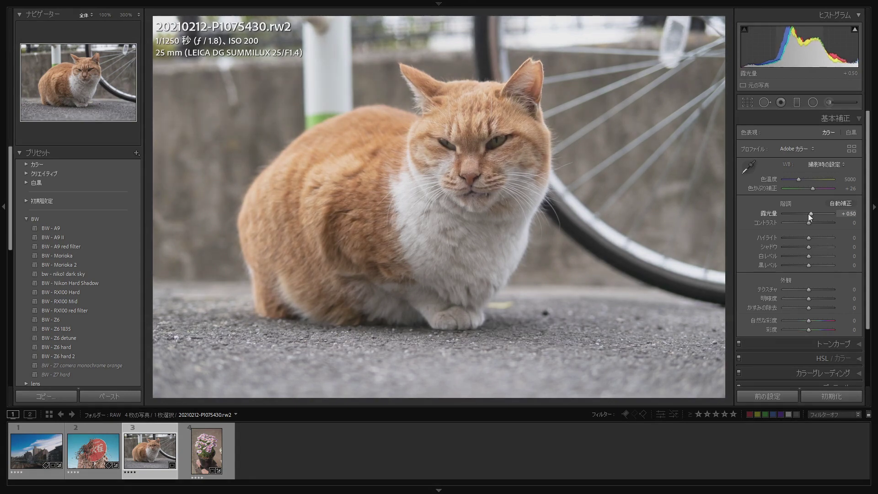
click(797, 103)
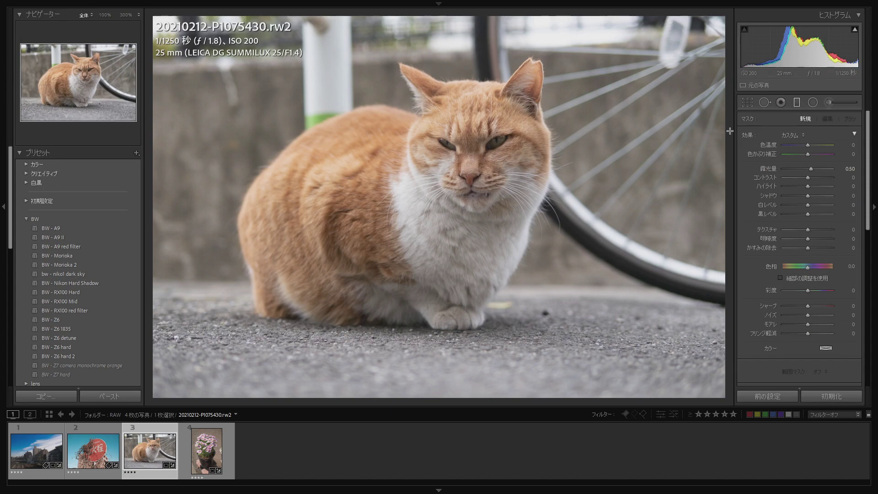
- Place a graduated filter mask at the photo's right edge, reset it, and slightly raise its exposure
drag(729, 131, 731, 131)
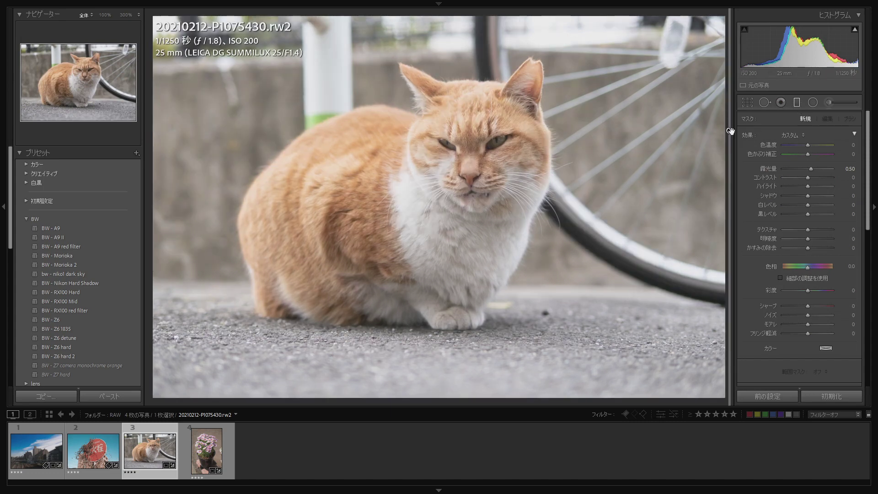
double_click(811, 170)
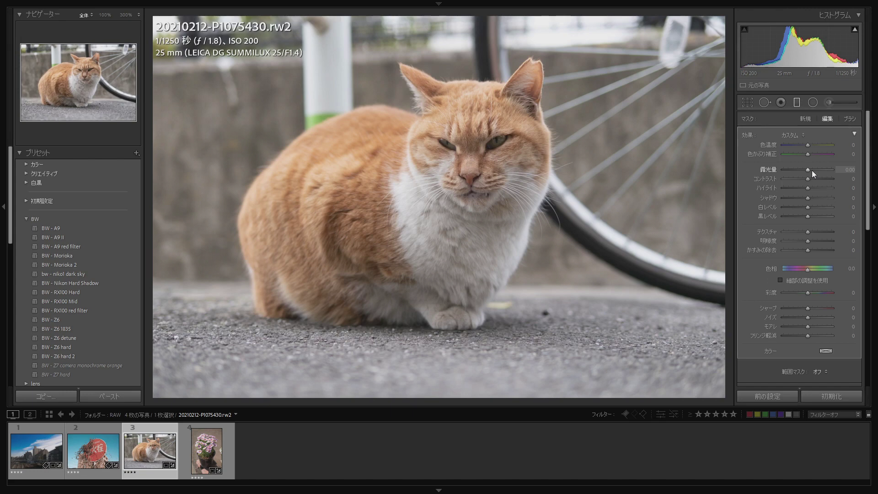
click(817, 207)
double_click(817, 207)
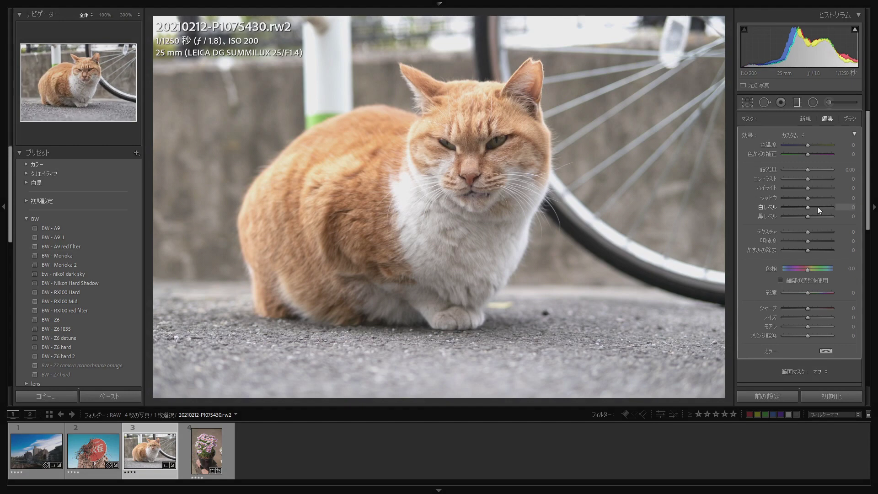
drag(806, 169, 807, 168)
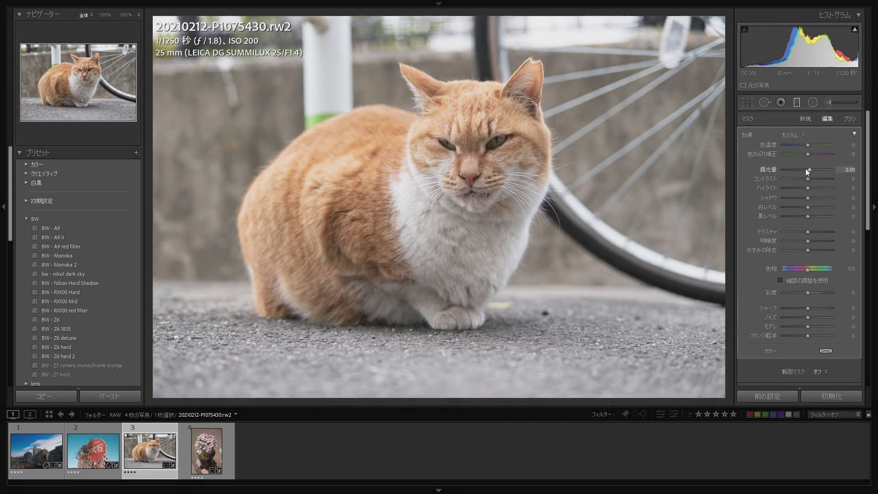
drag(868, 176, 871, 336)
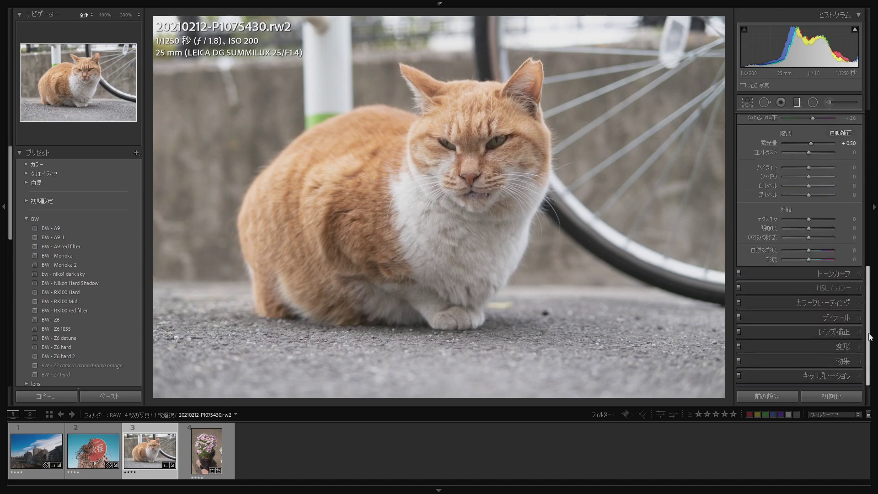
scroll(814, 241, up, 5)
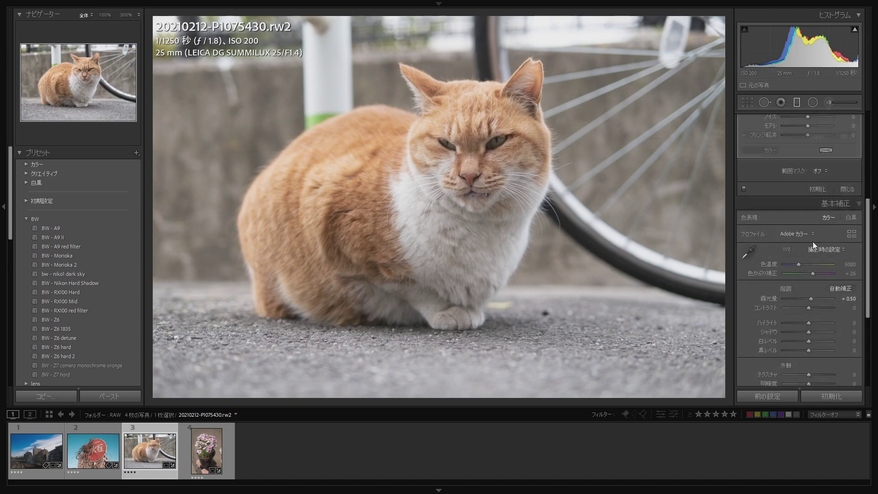
- Set the range mask to Color and sample the cat's orange fur
click(818, 222)
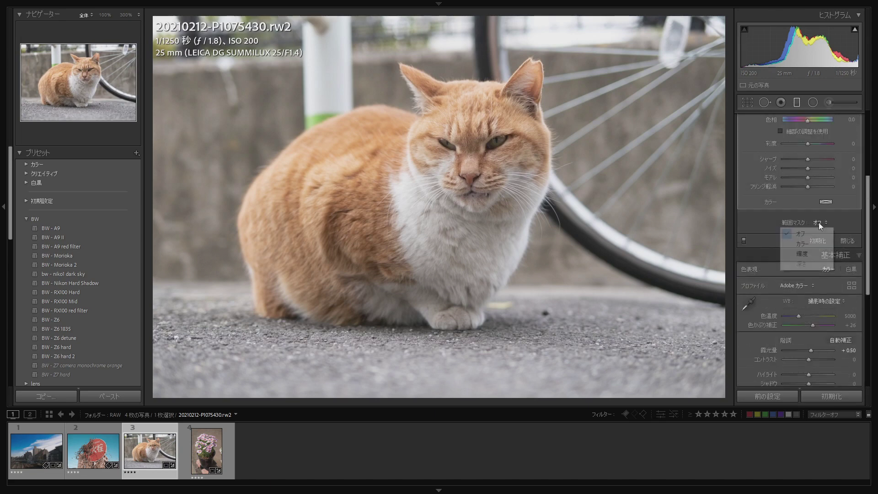
click(808, 243)
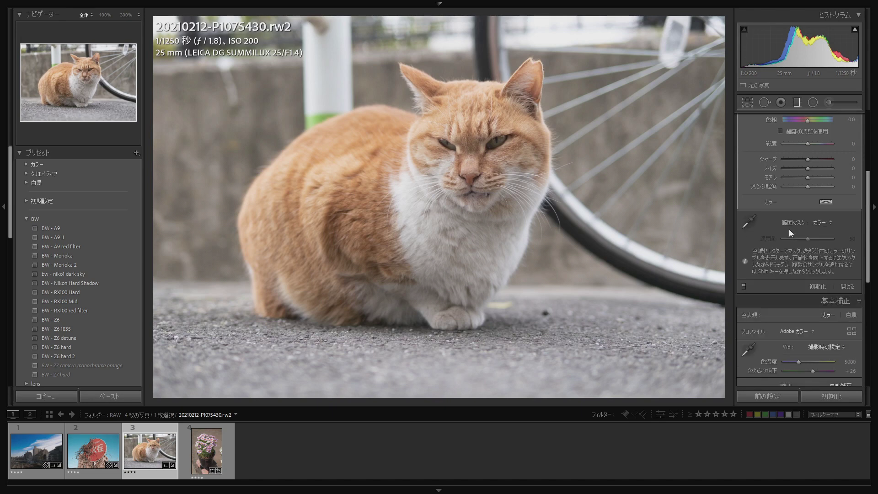
click(746, 222)
click(394, 122)
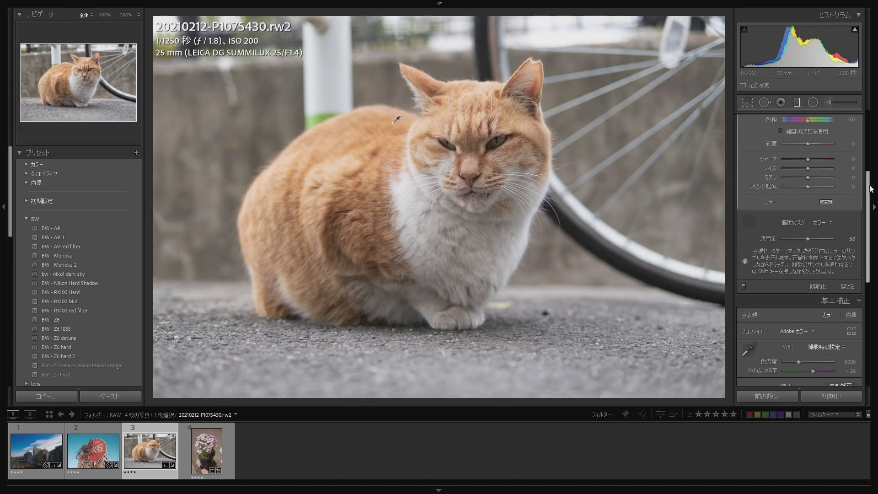
- Adjust the colour range Amount to 41 while previewing the mask coverage
drag(806, 239, 810, 238)
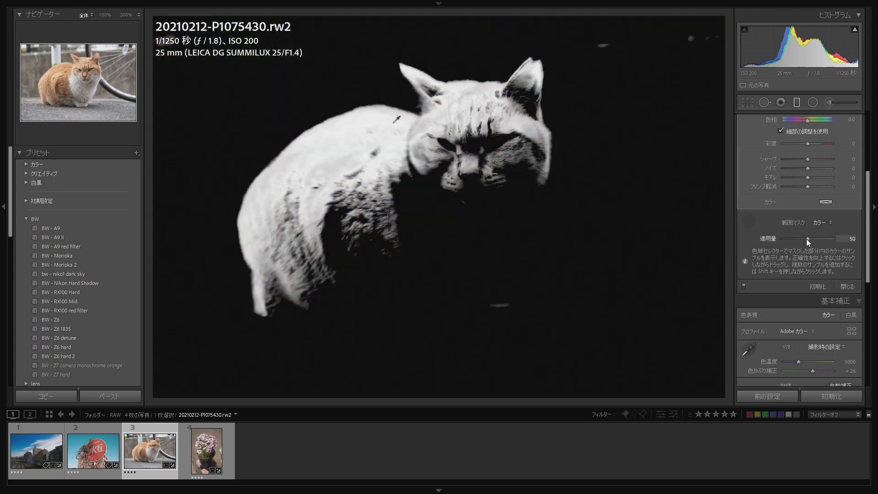
click(811, 239)
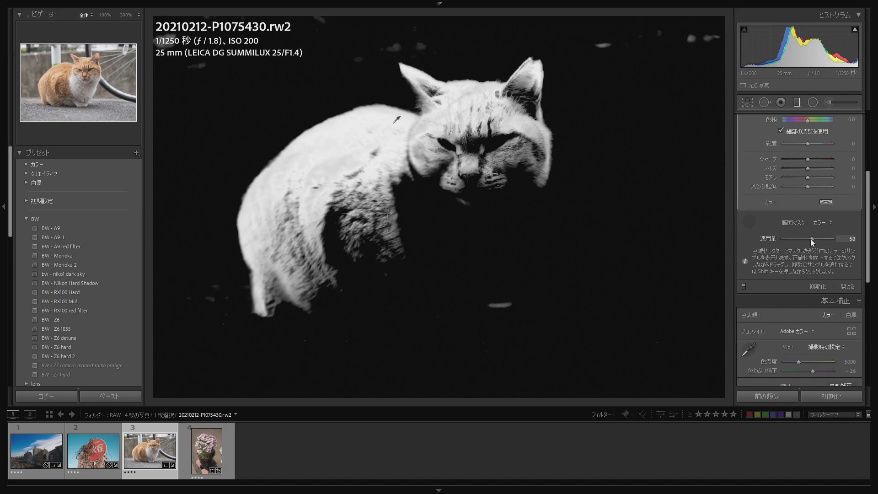
click(811, 239)
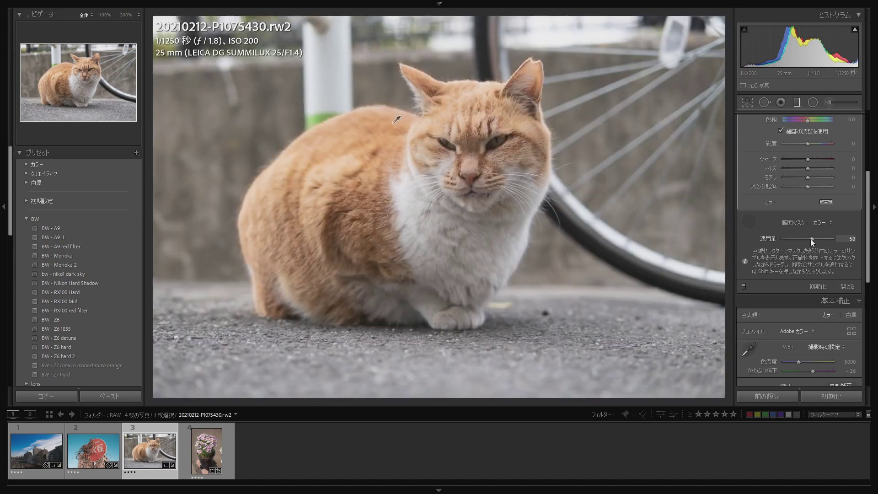
drag(812, 239, 800, 239)
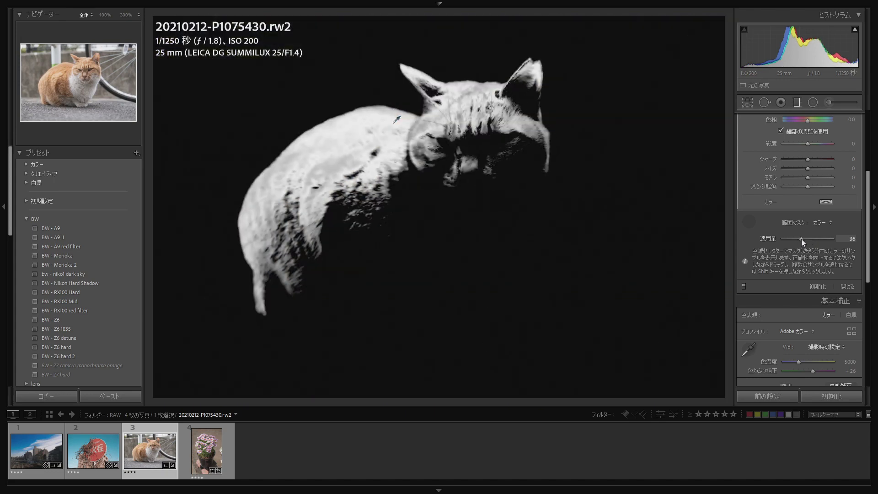
drag(799, 239, 803, 239)
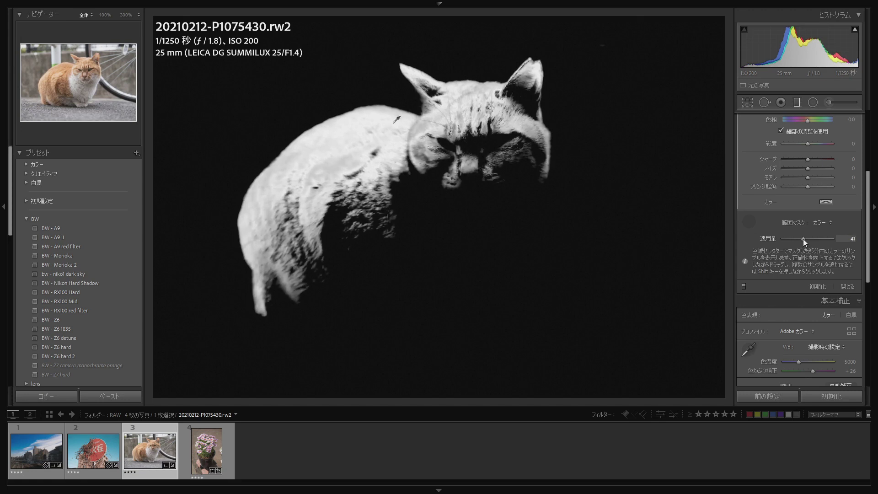
drag(803, 238, 803, 239)
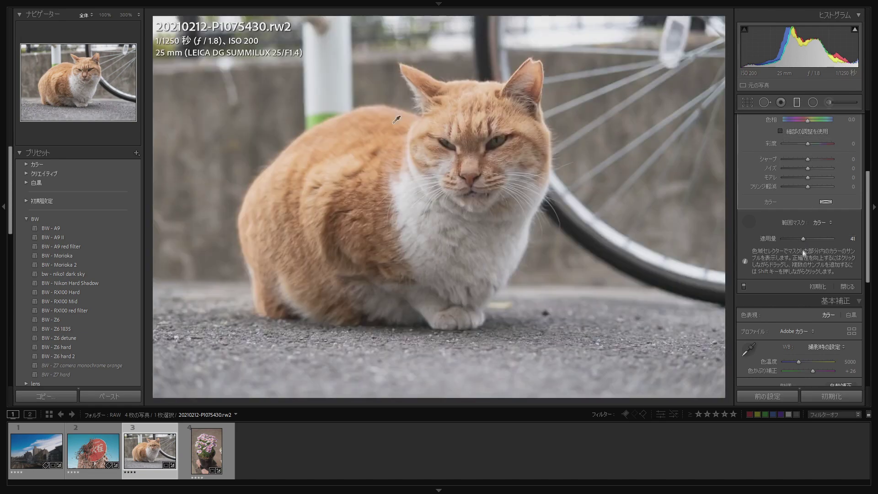
drag(804, 239, 804, 239)
- Try the mask's exposure and saturation, then reset both back to zero
click(869, 169)
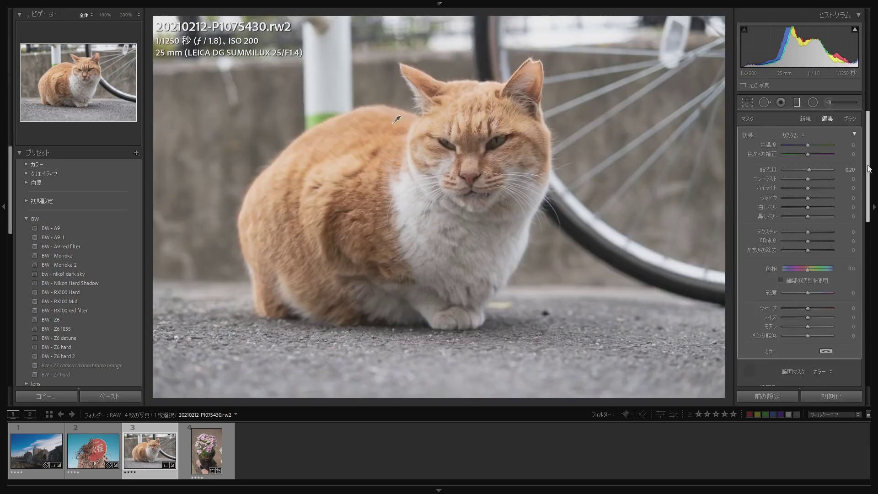
double_click(807, 169)
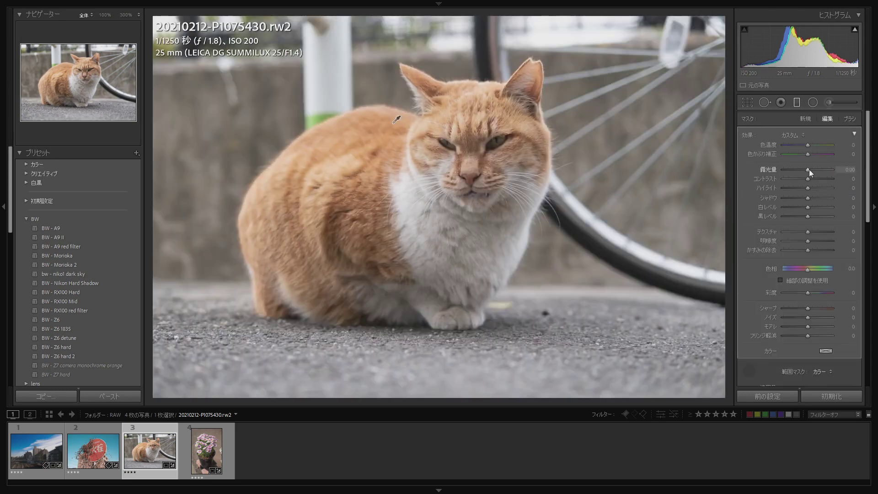
click(817, 169)
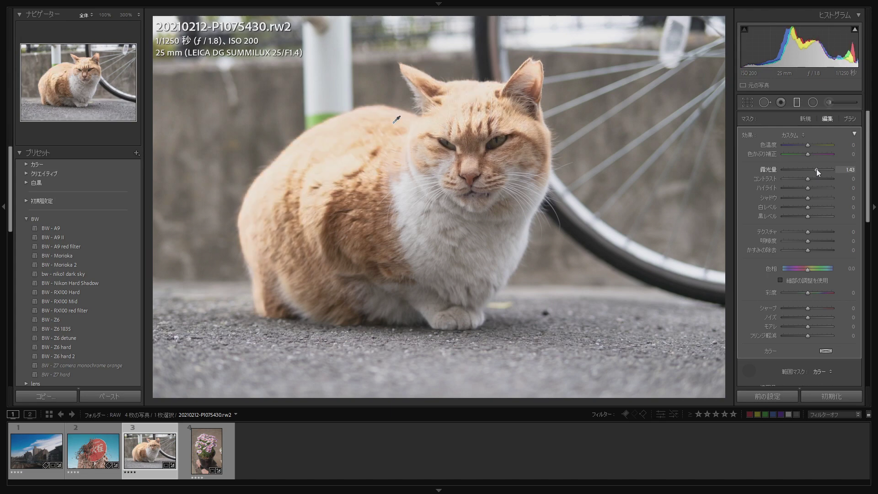
double_click(816, 169)
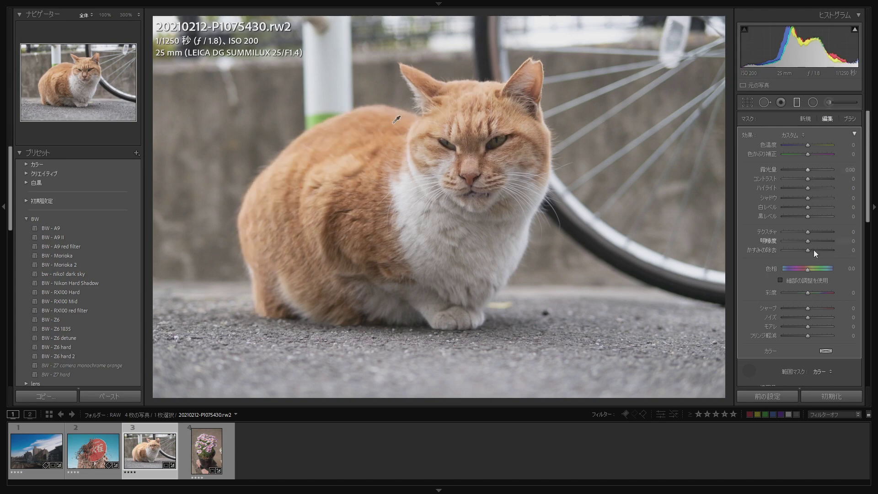
click(820, 292)
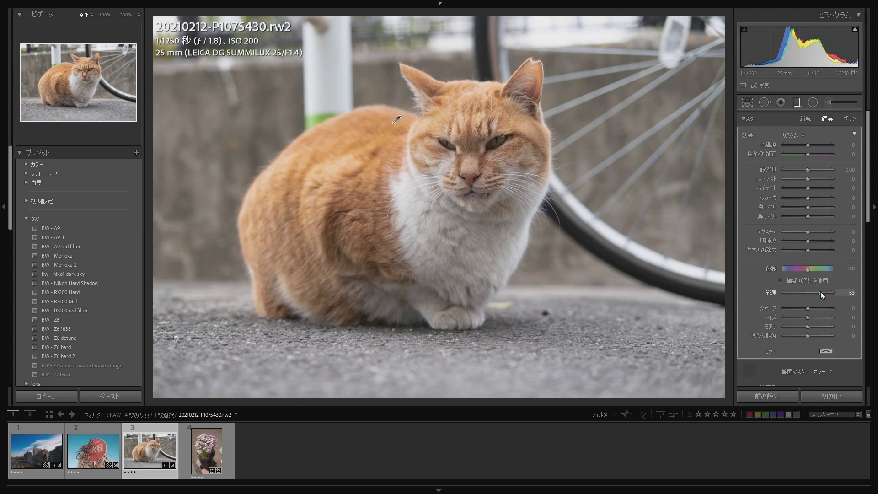
drag(834, 296, 849, 297)
double_click(832, 293)
- Leave texture, temperature and tint at zero and shift the mask's Hue to 36.0
click(783, 232)
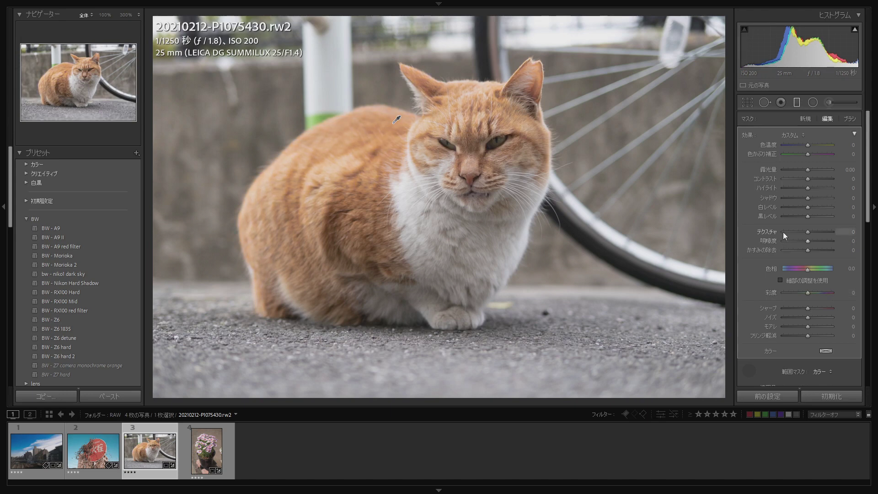
double_click(783, 231)
mouse_move(865, 223)
mouse_down()
mouse_move(858, 373)
mouse_move(877, 213)
mouse_up()
drag(807, 145, 825, 145)
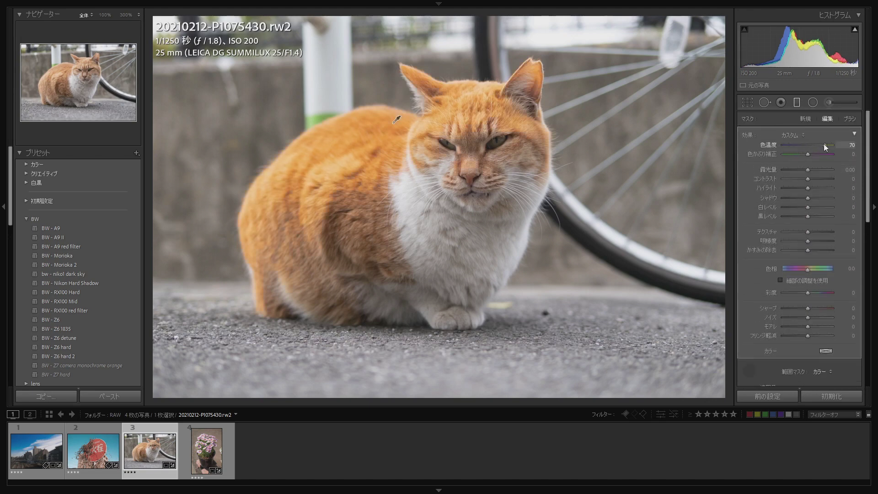
mouse_move(827, 145)
mouse_down()
mouse_move(792, 155)
mouse_move(839, 164)
mouse_move(827, 158)
mouse_up()
double_click(819, 145)
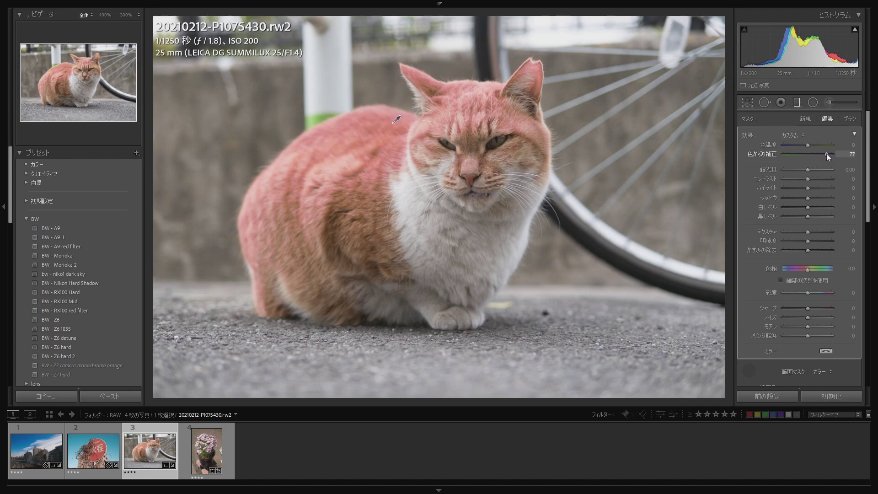
double_click(827, 154)
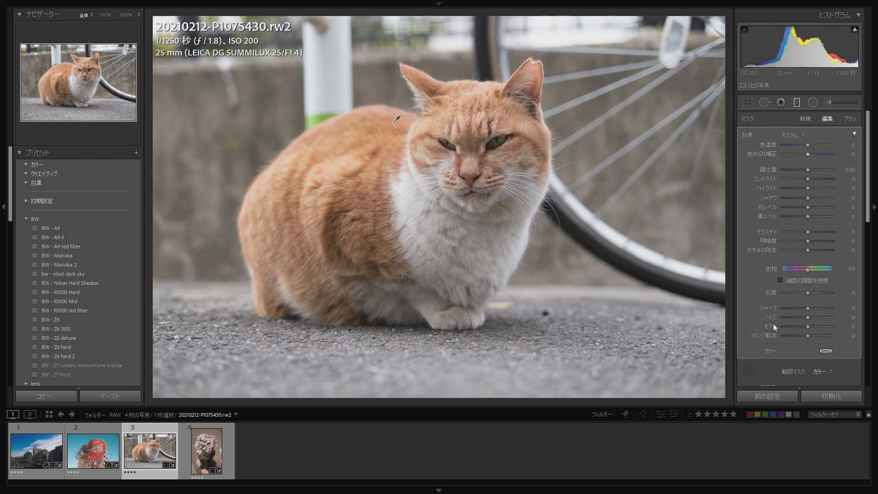
mouse_move(808, 270)
mouse_down()
mouse_move(795, 271)
mouse_move(812, 271)
mouse_up()
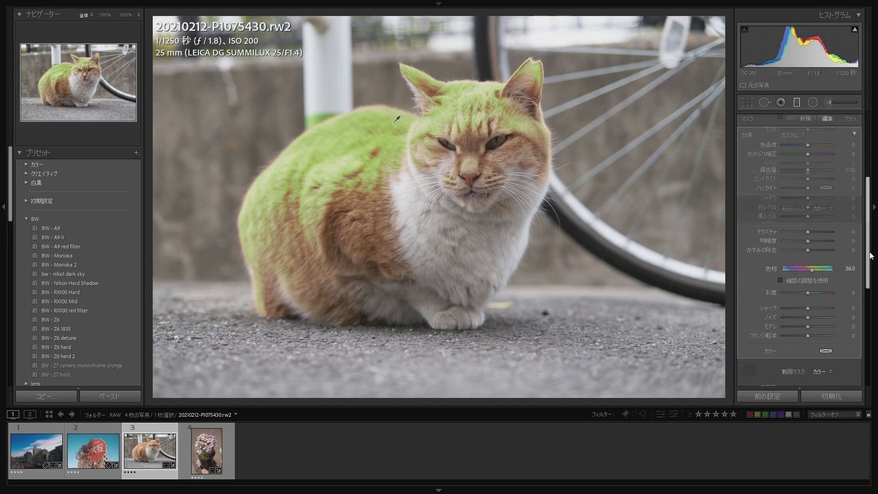
- Raise the colour range mask Amount to 100
scroll(869, 252, down, 3)
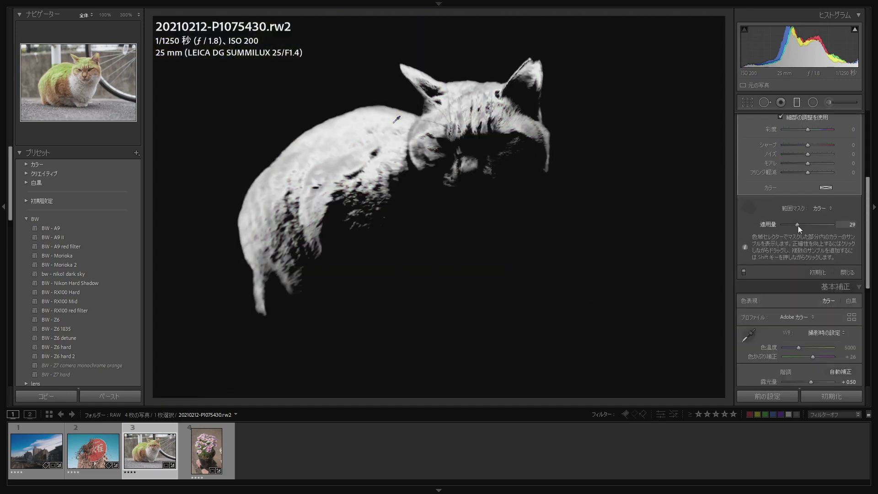
drag(799, 225, 835, 227)
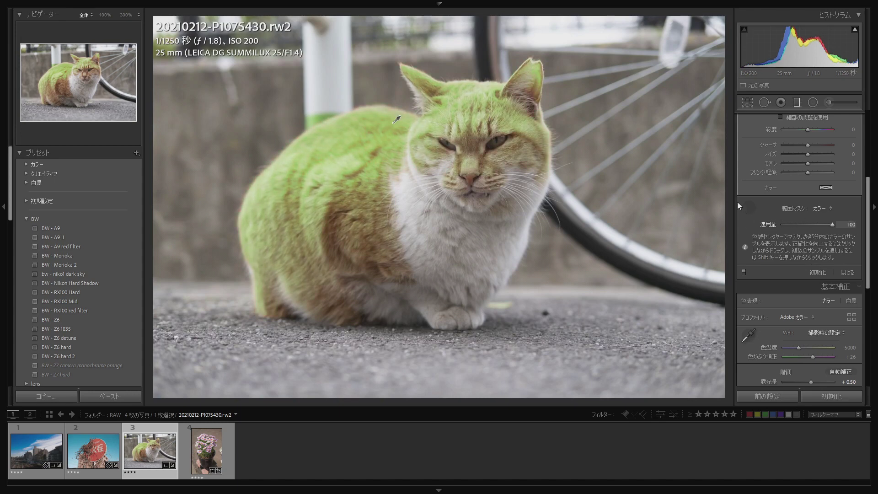
click(749, 208)
- Resample the range colour on the cat's forehead so green covers most of the fur
click(749, 209)
click(517, 156)
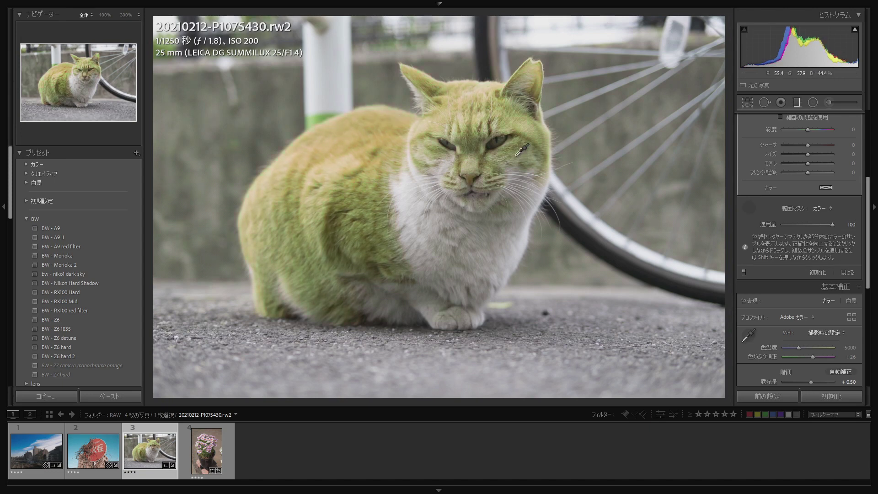
click(500, 121)
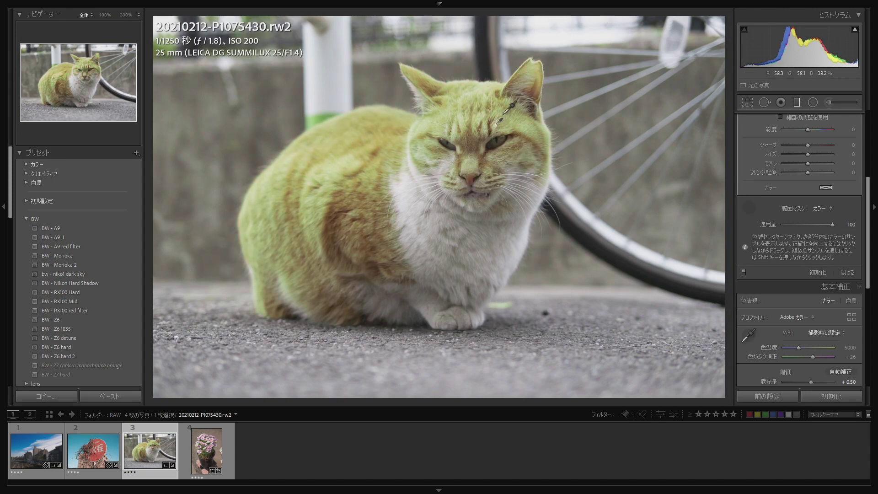
click(475, 145)
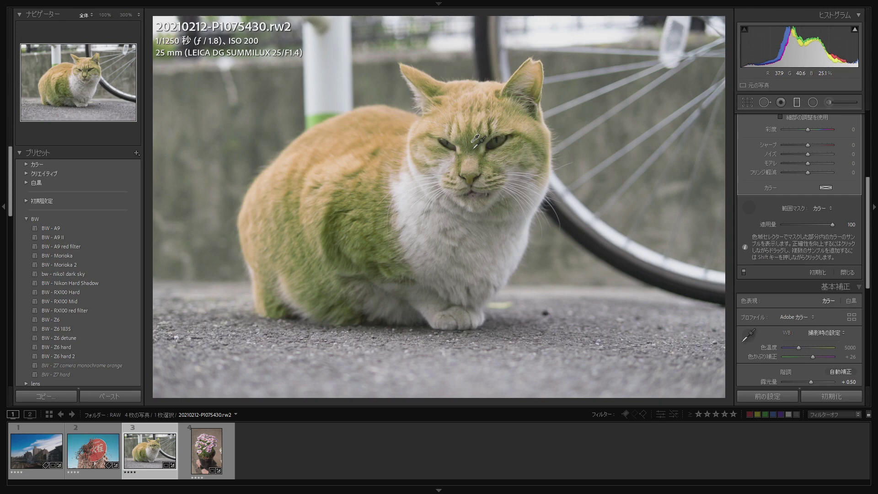
click(504, 136)
click(471, 128)
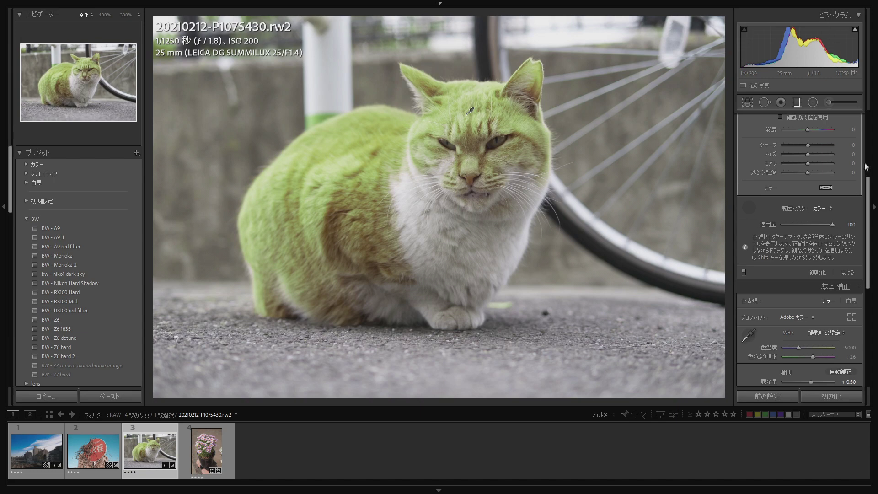
scroll(866, 178, up, 3)
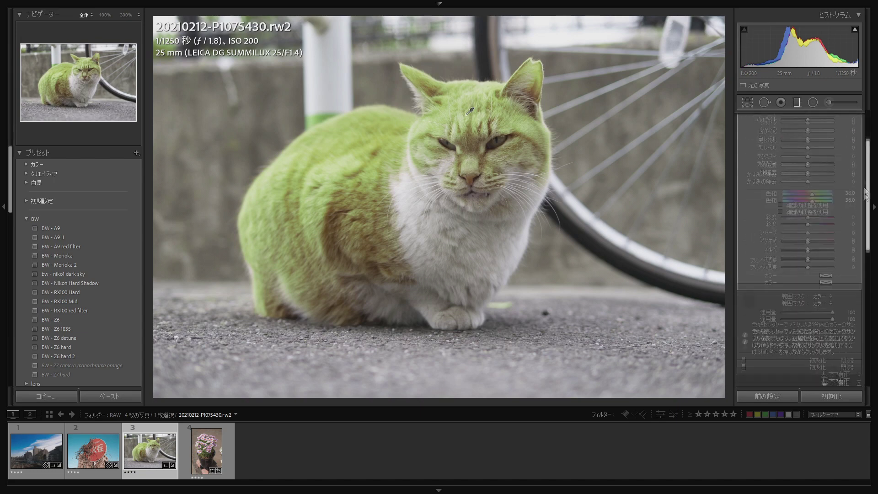
scroll(866, 181, down, 2)
click(816, 246)
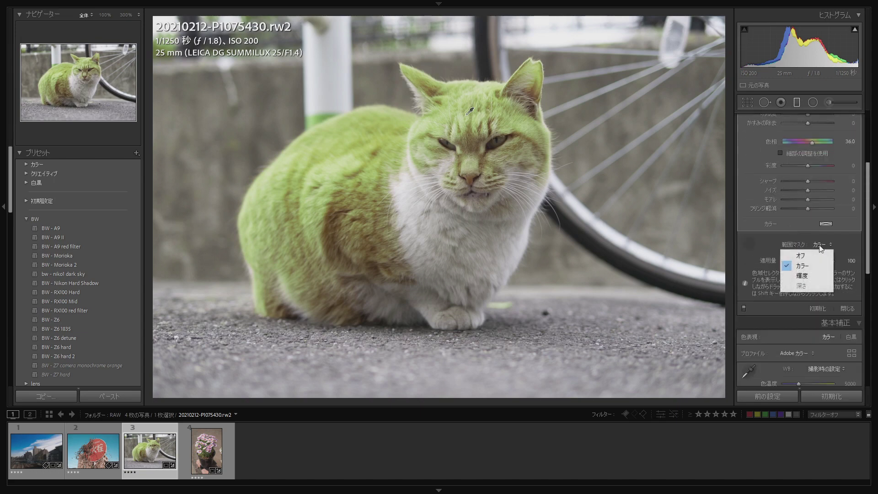
click(814, 275)
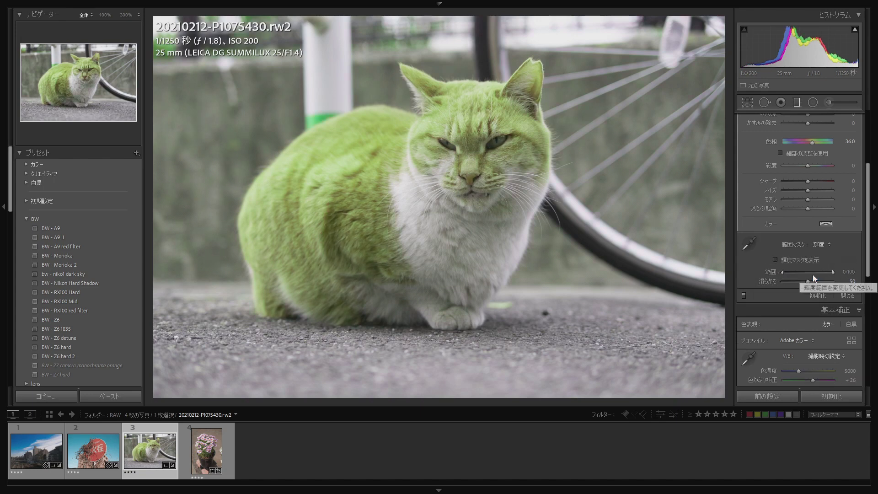
click(822, 246)
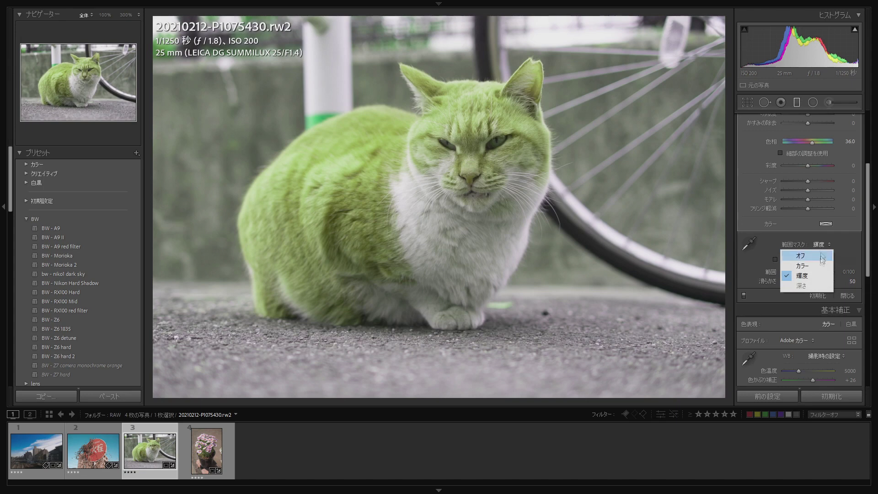
click(817, 265)
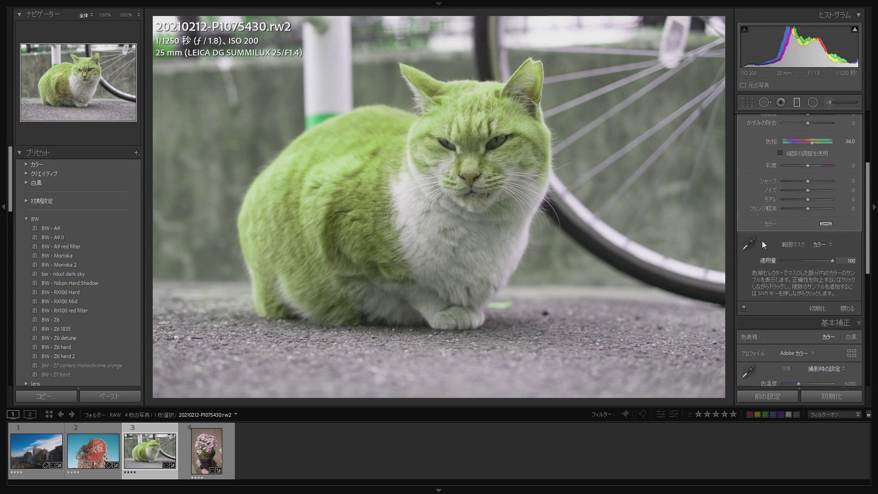